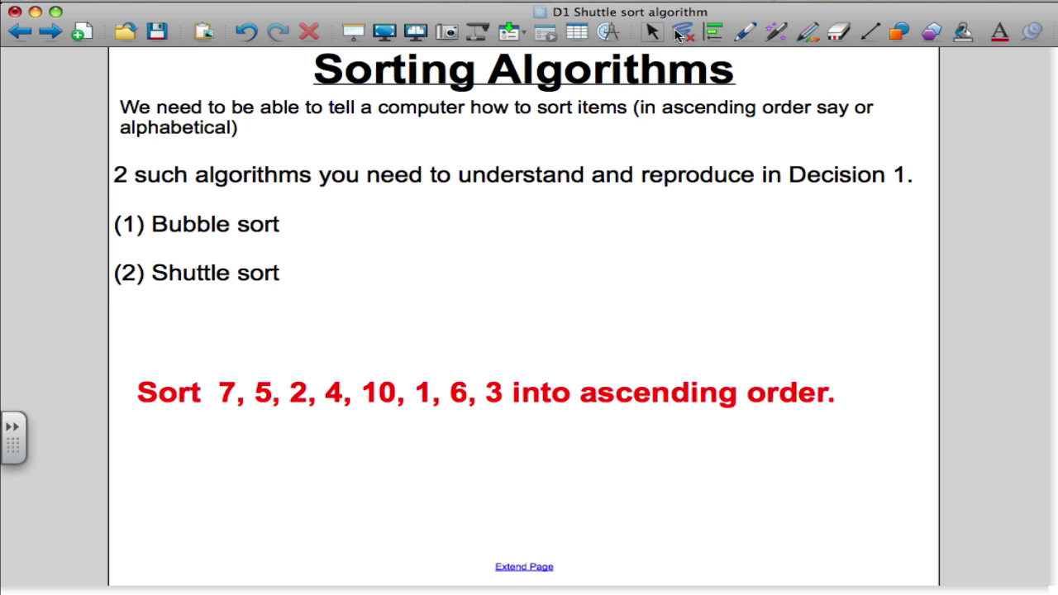
- Draw a red tick after Bubble sort, highlight Shuttle sort in yellow, and go to the next page
{"action": "left_click", "coordinate": [744, 33]}
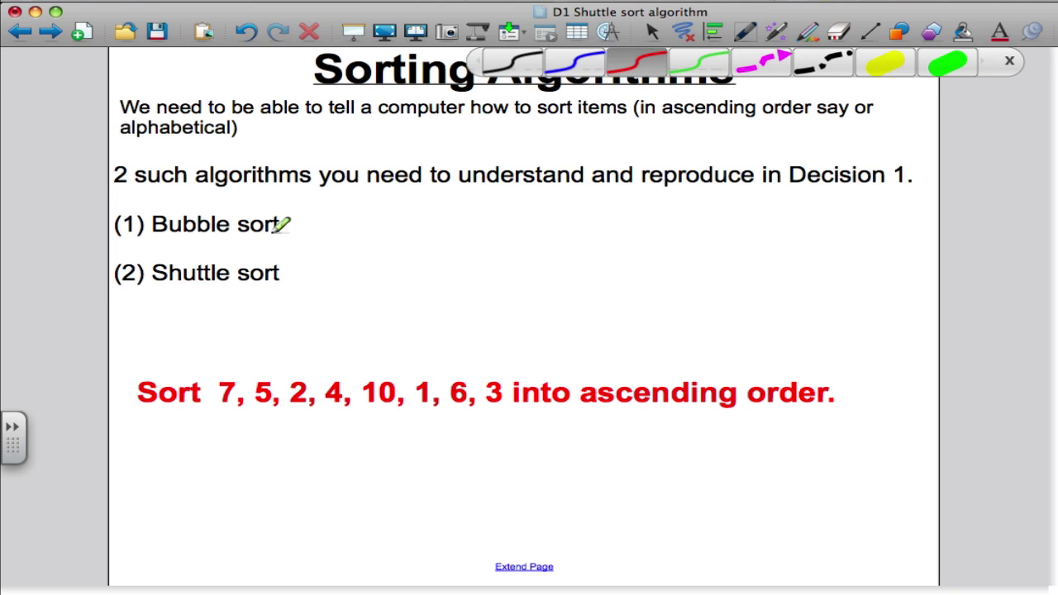
{"action": "left_click_drag", "start_coordinate": [282, 225], "coordinate": [300, 196]}
{"action": "left_click", "coordinate": [746, 35]}
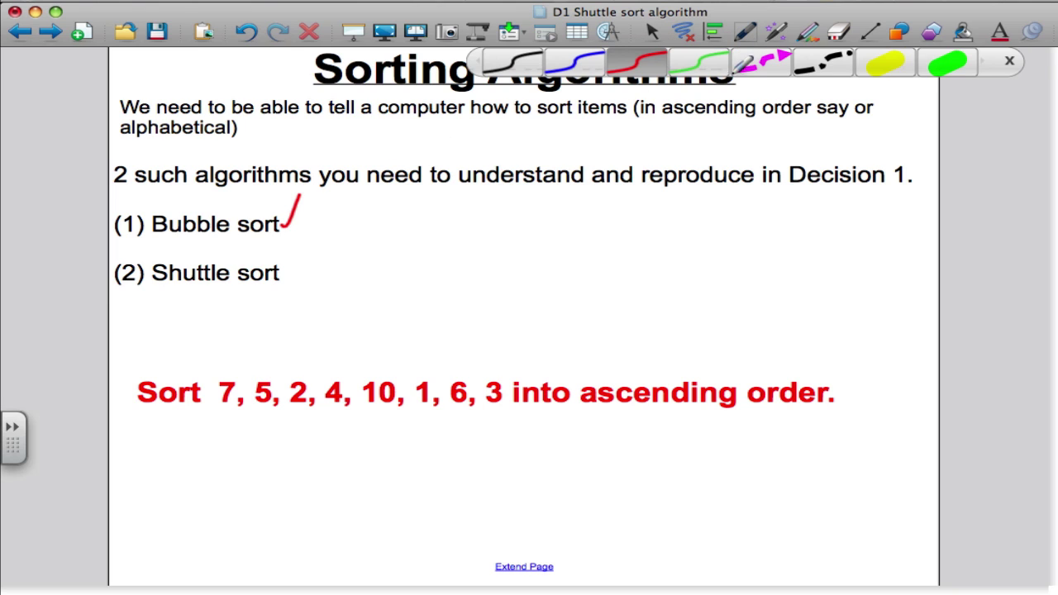
{"action": "left_click", "coordinate": [885, 62]}
{"action": "mouse_move", "coordinate": [155, 278]}
{"action": "left_mouse_down"}
{"action": "mouse_move", "coordinate": [171, 265]}
{"action": "mouse_move", "coordinate": [282, 277]}
{"action": "left_mouse_up"}
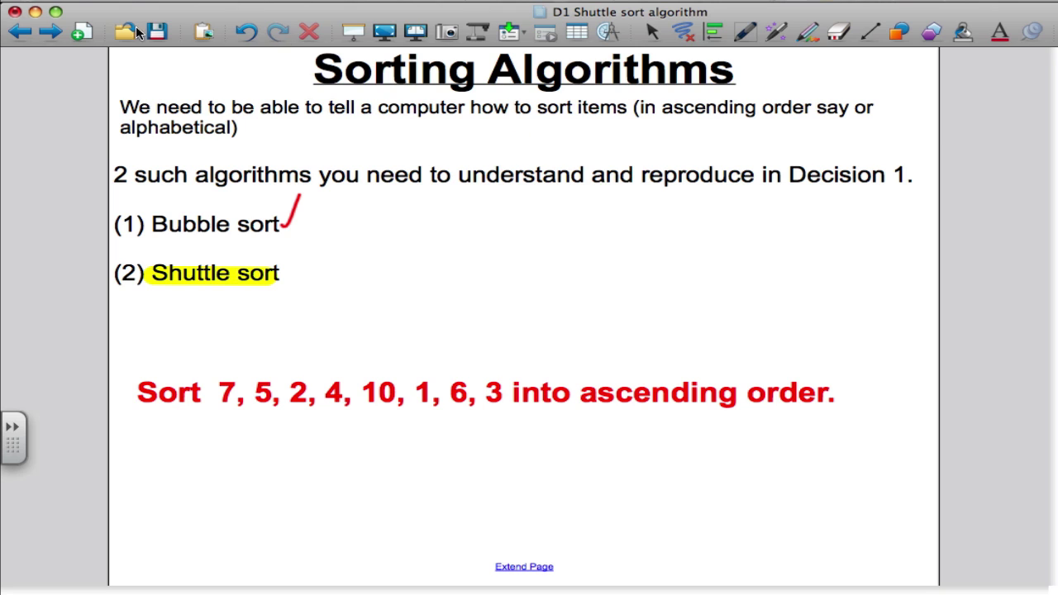
{"action": "left_click", "coordinate": [48, 38]}
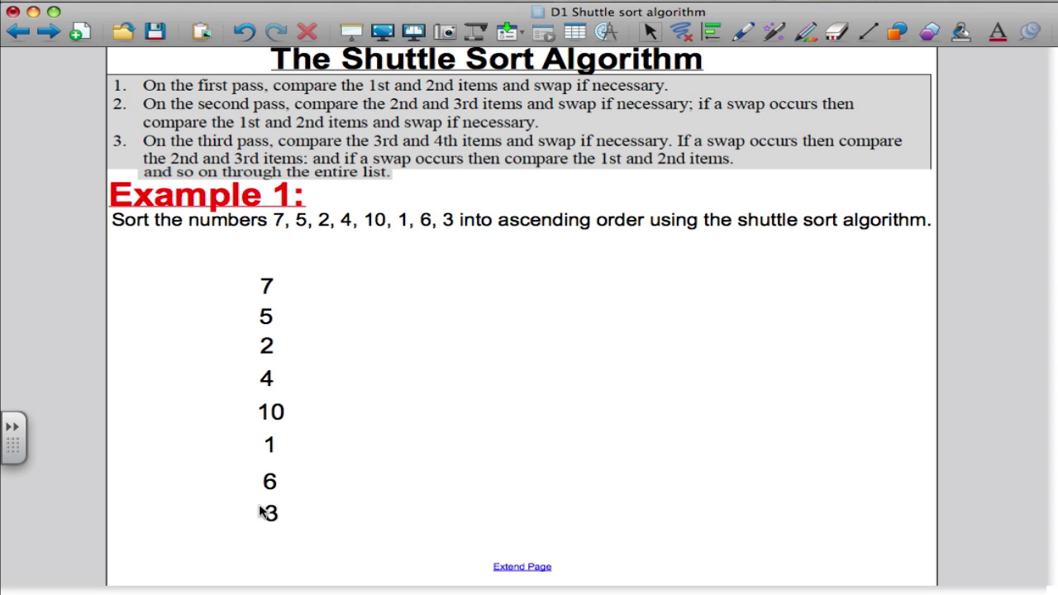
- Write a blue 0 above the starting number column
{"action": "left_click", "coordinate": [743, 35]}
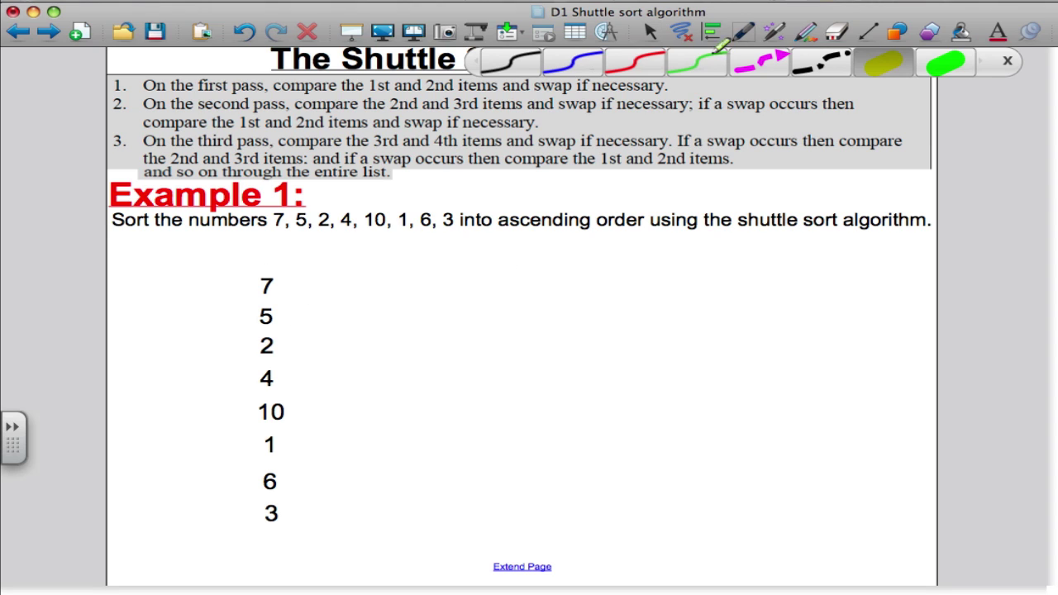
{"action": "left_click", "coordinate": [594, 63]}
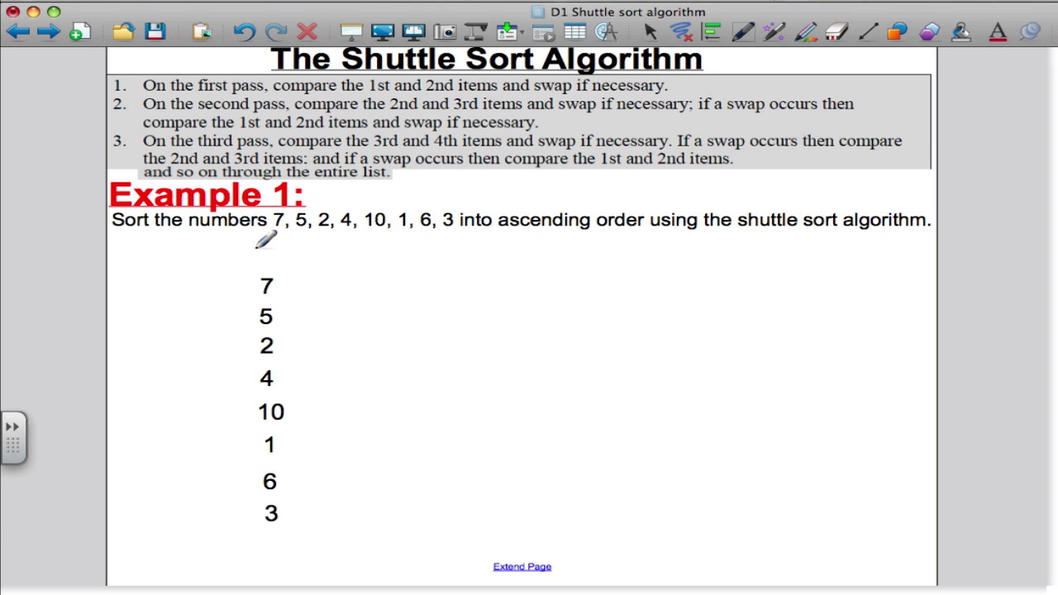
{"action": "left_click_drag", "start_coordinate": [263, 245], "coordinate": [262, 245]}
- Paste a copy of the number column beside the original and head it P1
{"action": "left_click", "coordinate": [650, 33]}
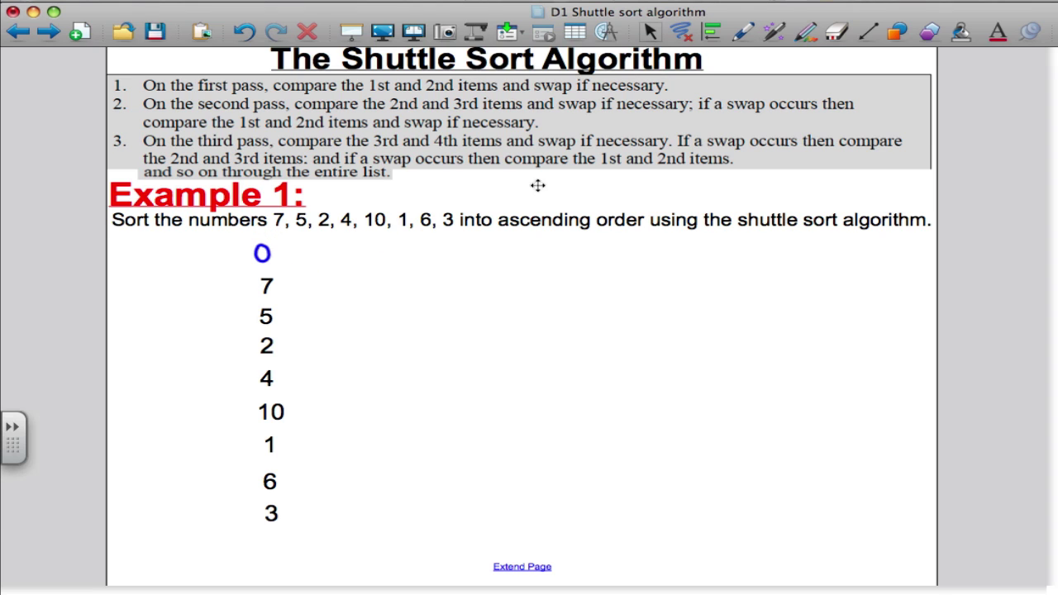
{"action": "left_click_drag", "start_coordinate": [310, 529], "coordinate": [252, 287]}
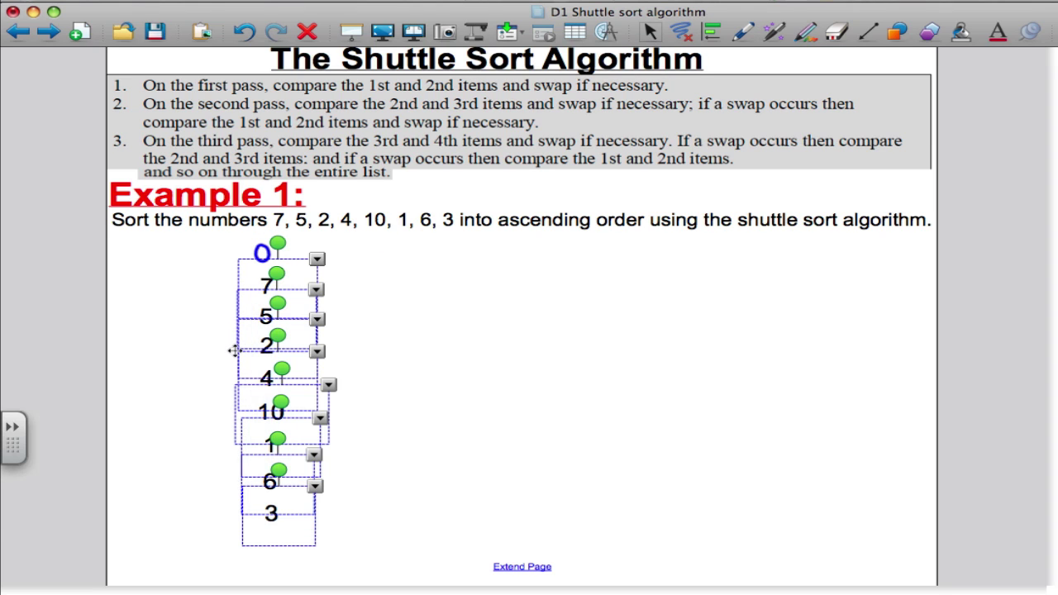
{"action": "left_click", "coordinate": [159, 377]}
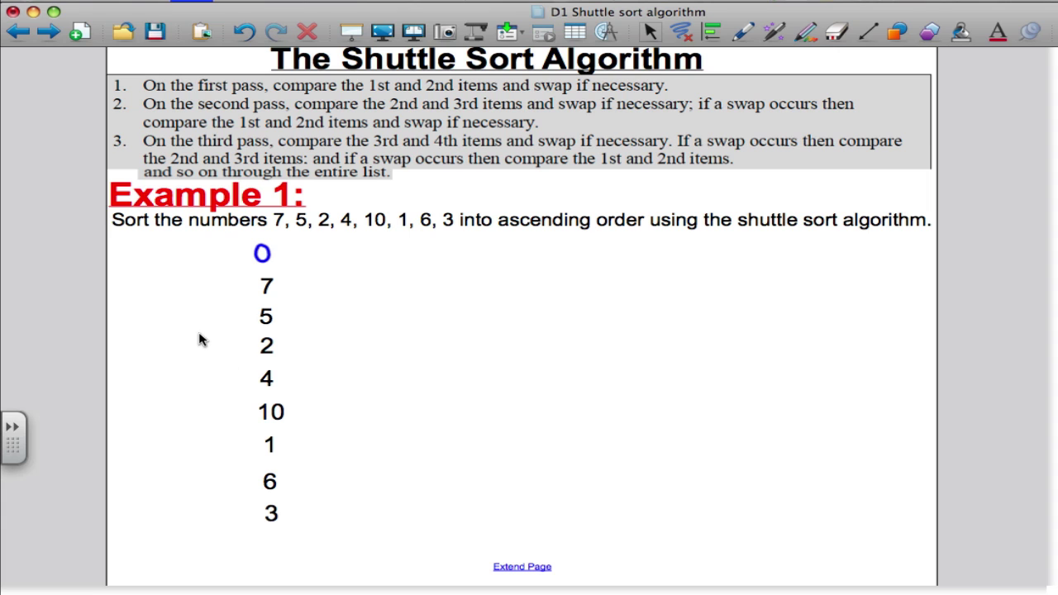
{"action": "key", "text": "super+v"}
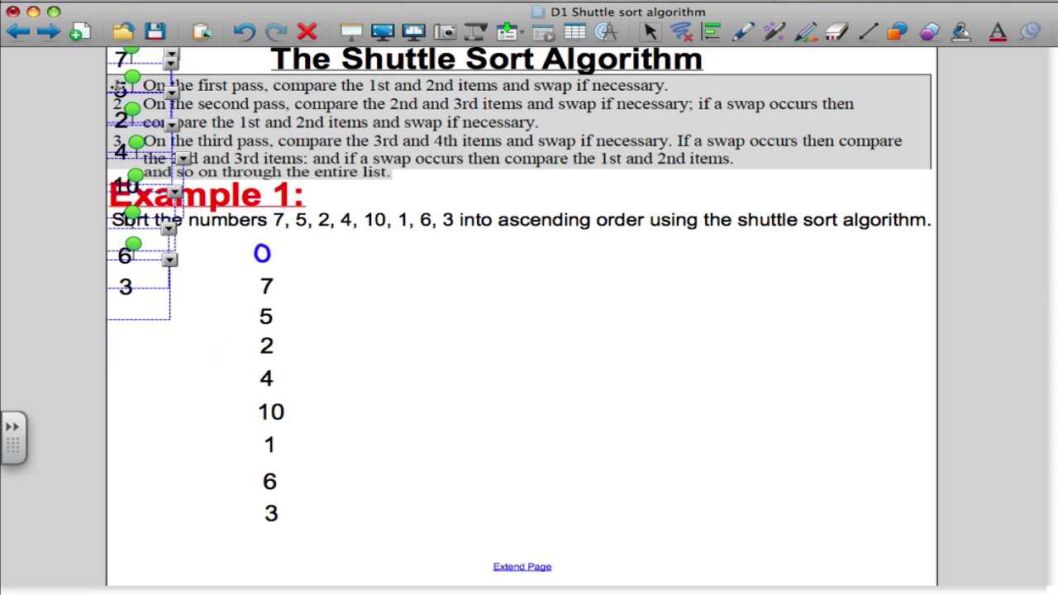
{"action": "left_click_drag", "start_coordinate": [122, 92], "coordinate": [332, 321]}
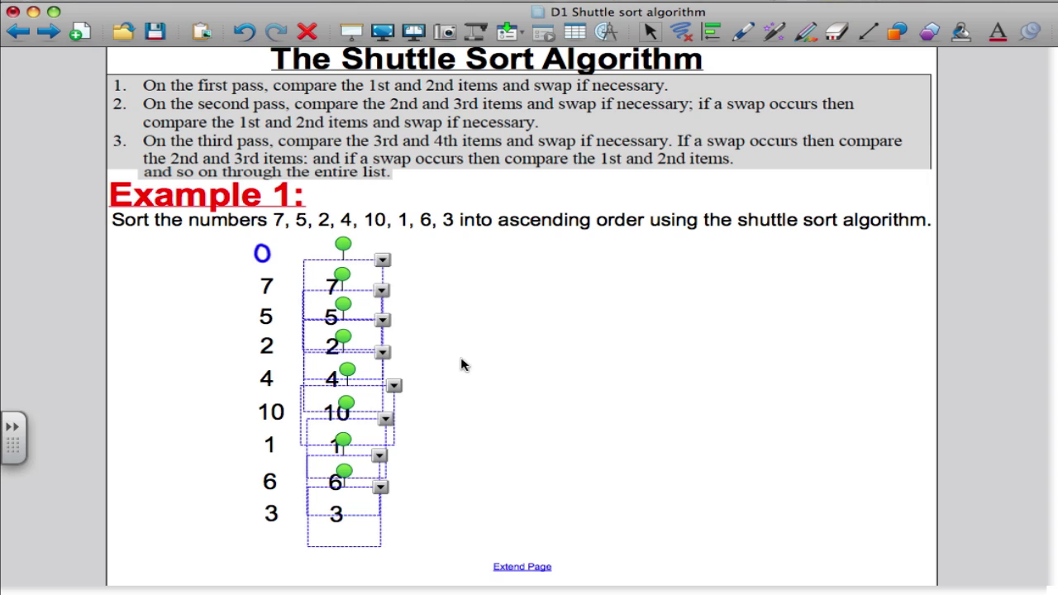
{"action": "left_click", "coordinate": [463, 368]}
{"action": "left_click", "coordinate": [740, 31]}
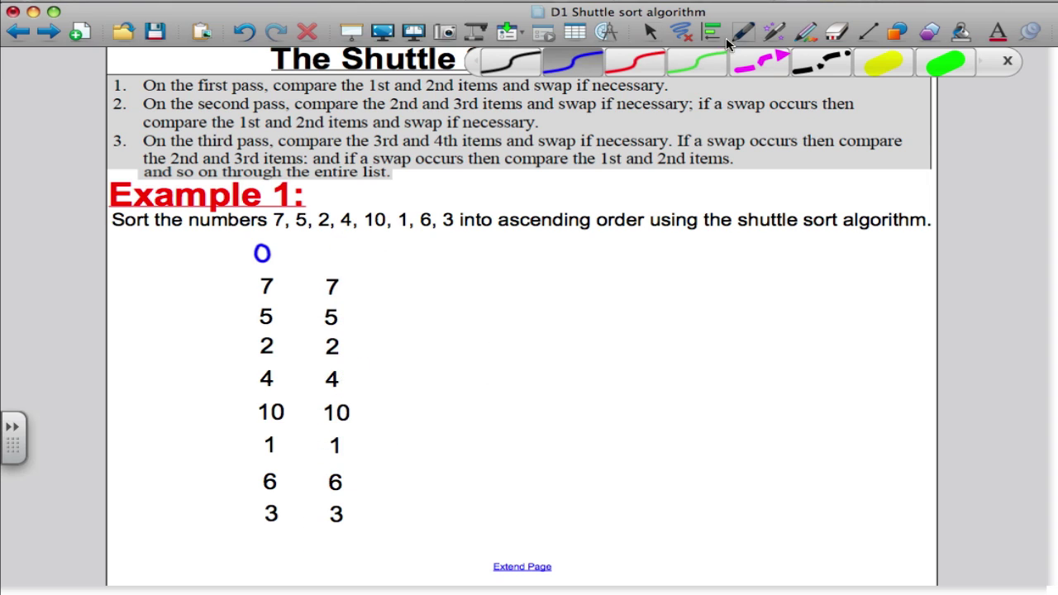
{"action": "mouse_move", "coordinate": [321, 241]}
{"action": "left_mouse_down"}
{"action": "mouse_move", "coordinate": [314, 248]}
{"action": "mouse_move", "coordinate": [327, 253]}
{"action": "left_mouse_up"}
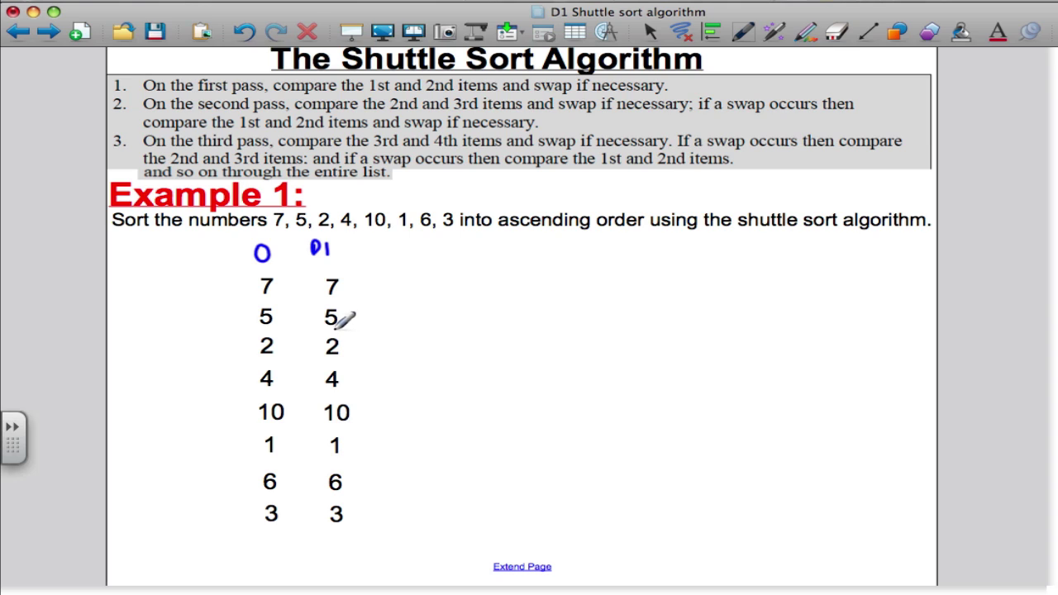
- Underline the 5 in P1 and swap the 7 and 5
{"action": "left_click_drag", "start_coordinate": [319, 331], "coordinate": [354, 331]}
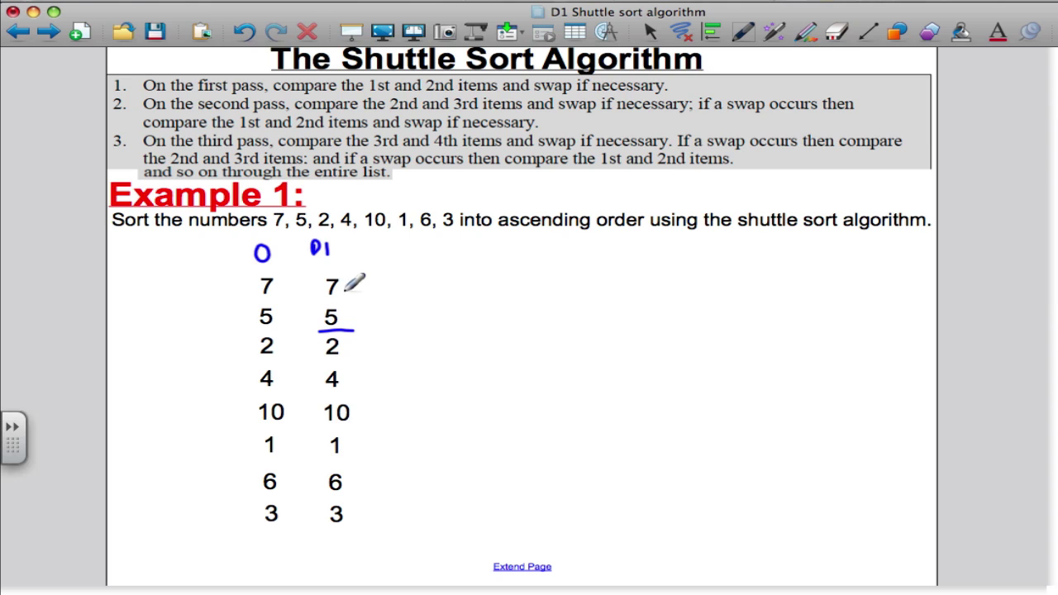
{"action": "left_click", "coordinate": [651, 33]}
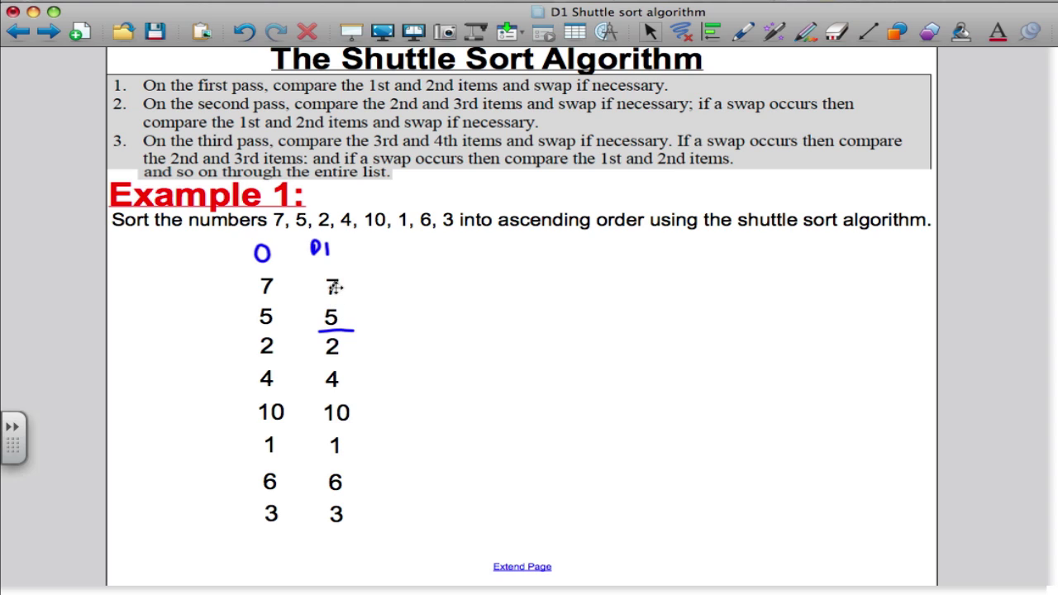
{"action": "left_click_drag", "start_coordinate": [334, 284], "coordinate": [331, 316]}
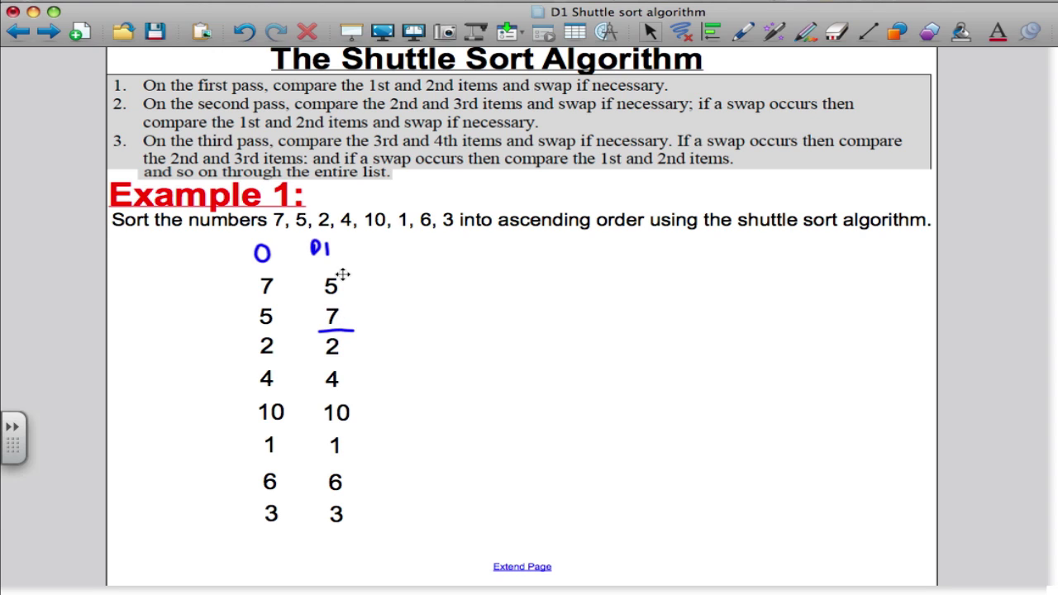
- Place a copy of the P1 column as a third column to its right
{"action": "left_click_drag", "start_coordinate": [385, 531], "coordinate": [327, 284]}
{"action": "left_click", "coordinate": [463, 389]}
{"action": "left_click_drag", "start_coordinate": [210, 329], "coordinate": [407, 300]}
{"action": "left_click", "coordinate": [508, 319]}
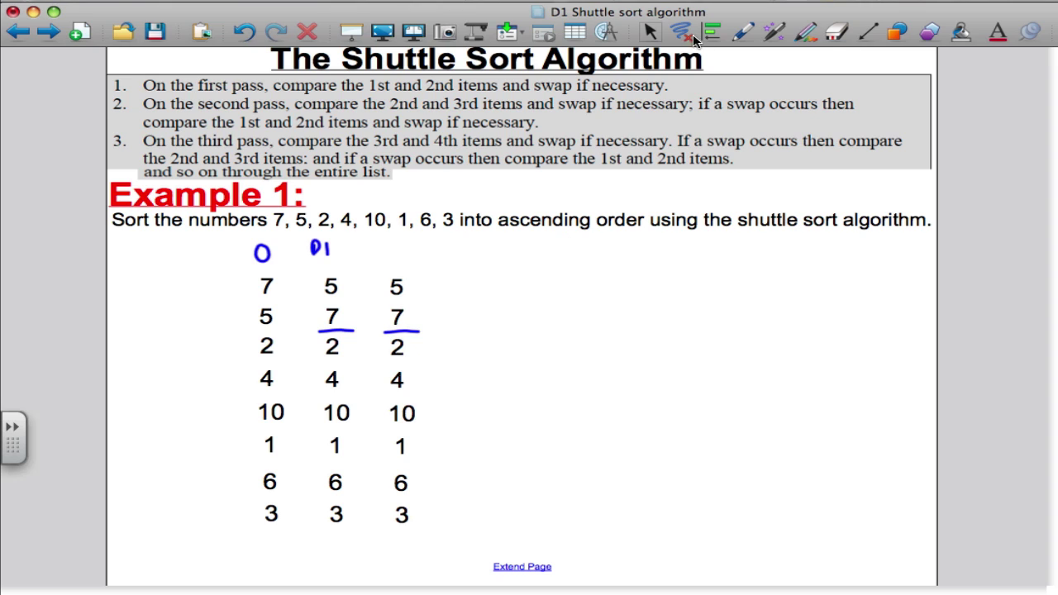
- Head the third column P2, move the underline down, and shuttle 2 past 7 and 5
{"action": "left_click", "coordinate": [733, 37]}
{"action": "mouse_move", "coordinate": [384, 242]}
{"action": "left_mouse_down"}
{"action": "mouse_move", "coordinate": [383, 258]}
{"action": "mouse_move", "coordinate": [395, 241]}
{"action": "mouse_move", "coordinate": [410, 259]}
{"action": "left_mouse_up"}
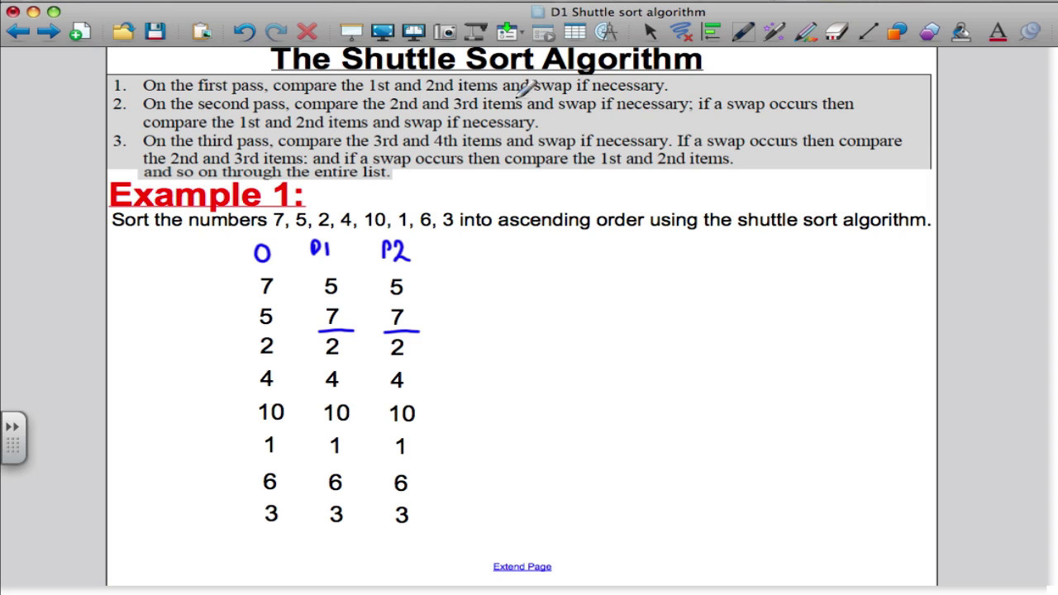
{"action": "left_click", "coordinate": [652, 32]}
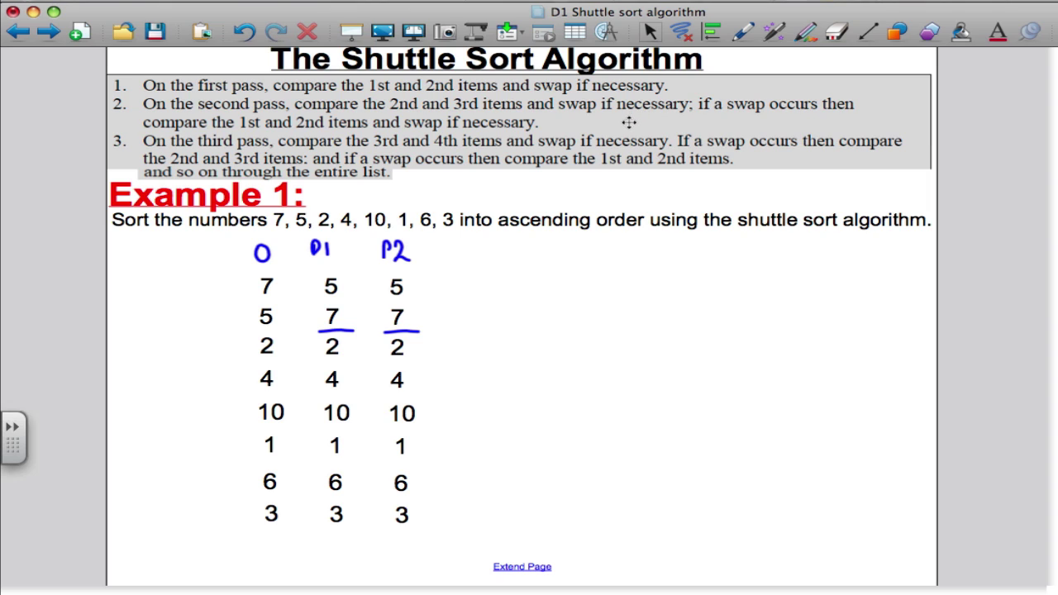
{"action": "left_click_drag", "start_coordinate": [417, 331], "coordinate": [416, 363]}
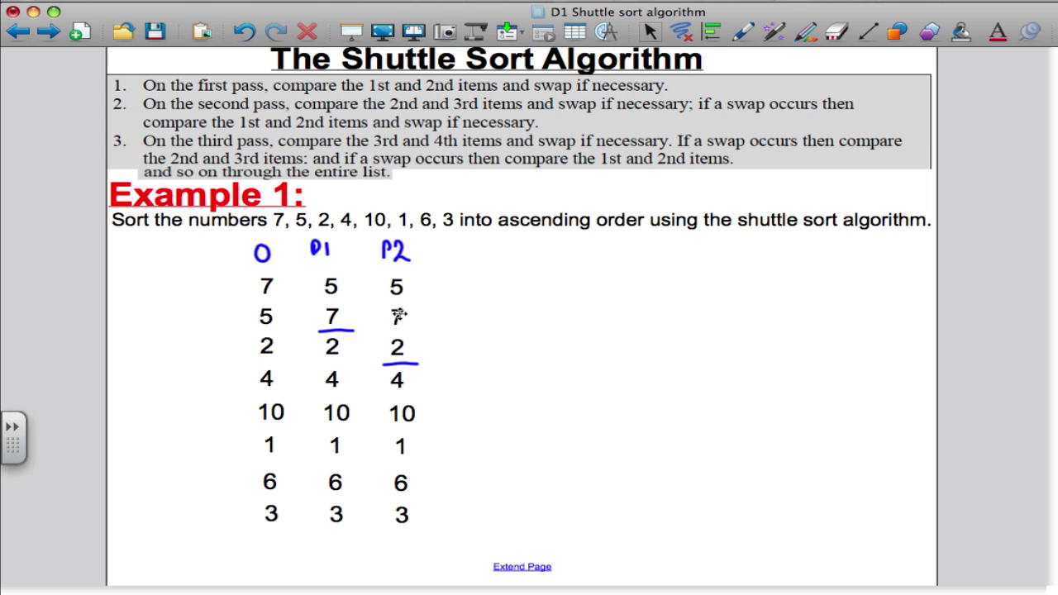
{"action": "mouse_move", "coordinate": [398, 315]}
{"action": "left_mouse_down"}
{"action": "mouse_move", "coordinate": [441, 345]}
{"action": "mouse_move", "coordinate": [398, 312]}
{"action": "left_mouse_up"}
{"action": "left_click_drag", "start_coordinate": [431, 345], "coordinate": [407, 346]}
{"action": "mouse_move", "coordinate": [399, 284]}
{"action": "left_mouse_down"}
{"action": "mouse_move", "coordinate": [436, 309]}
{"action": "mouse_move", "coordinate": [430, 317]}
{"action": "mouse_move", "coordinate": [403, 281]}
{"action": "left_mouse_up"}
{"action": "left_click_drag", "start_coordinate": [436, 320], "coordinate": [397, 322]}
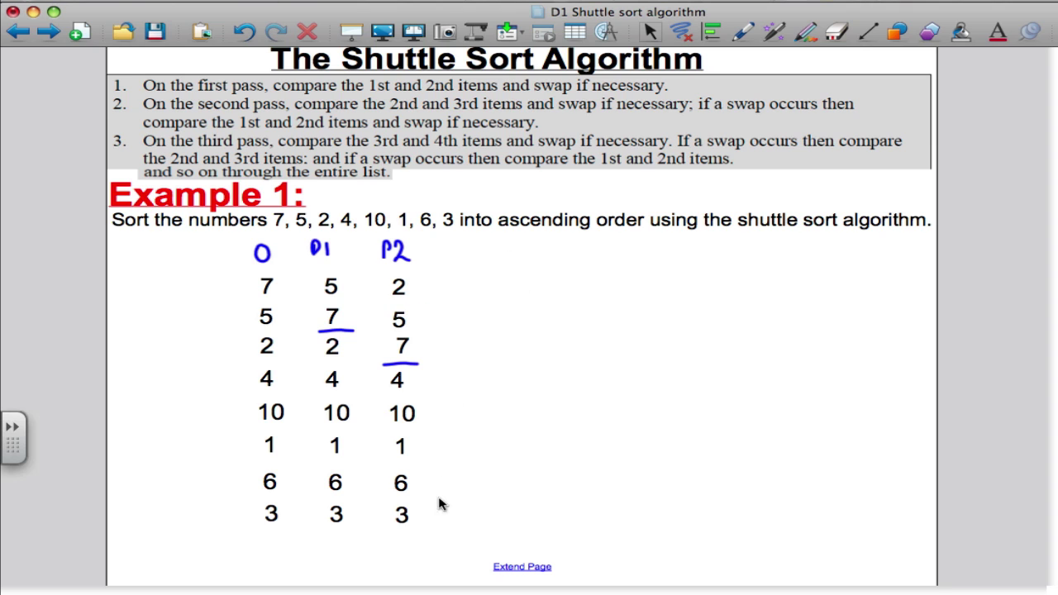
- Copy the P2 column and place the copy as a fourth column beside it
{"action": "left_click_drag", "start_coordinate": [444, 532], "coordinate": [374, 266]}
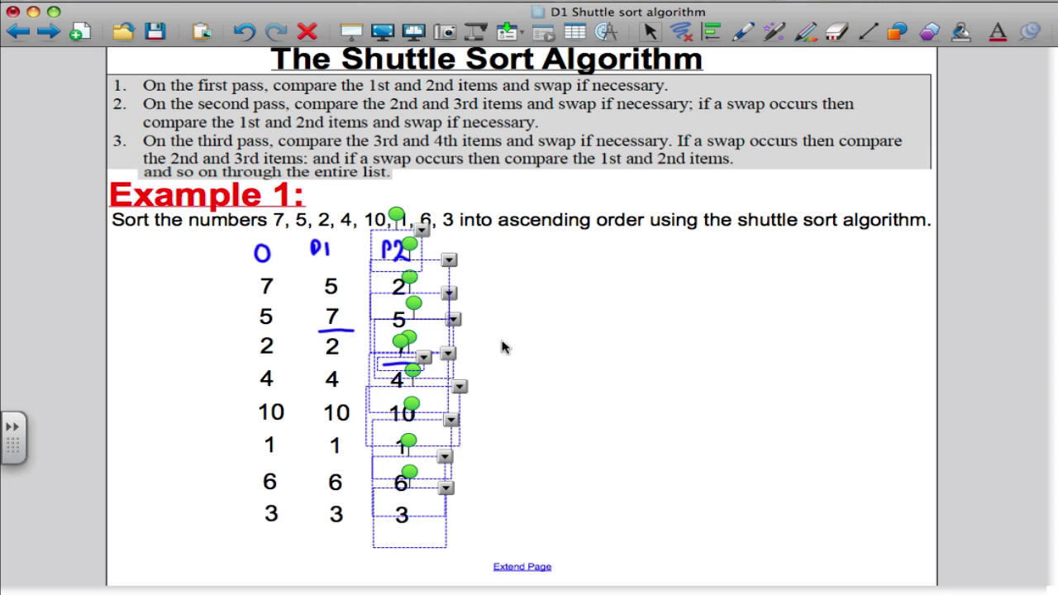
{"action": "left_click", "coordinate": [474, 510]}
{"action": "left_click_drag", "start_coordinate": [446, 533], "coordinate": [370, 238]}
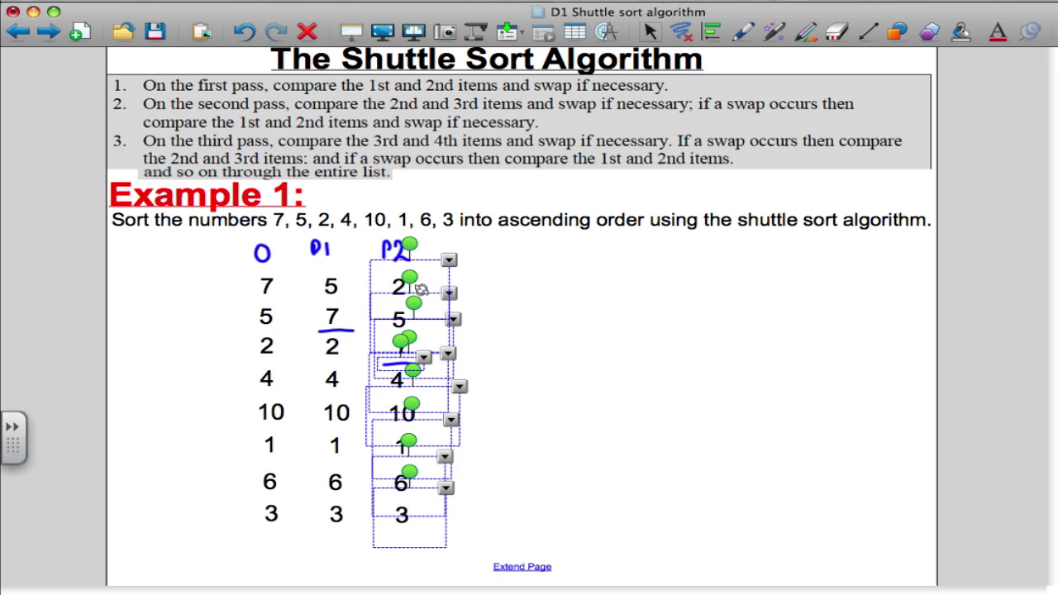
{"action": "left_click", "coordinate": [607, 348]}
{"action": "key", "text": "super+v"}
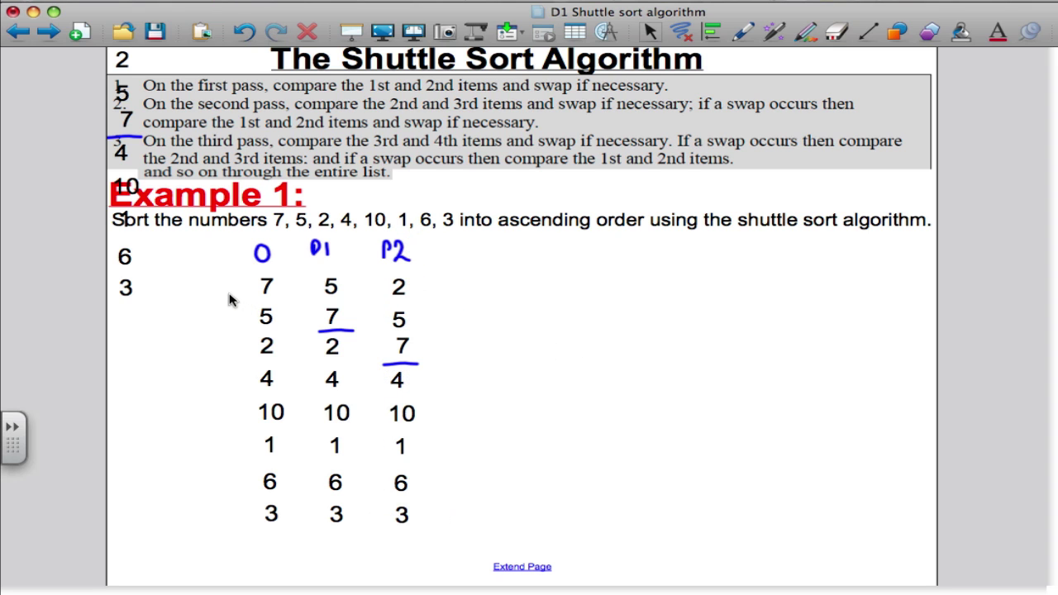
{"action": "left_click_drag", "start_coordinate": [173, 246], "coordinate": [111, 51]}
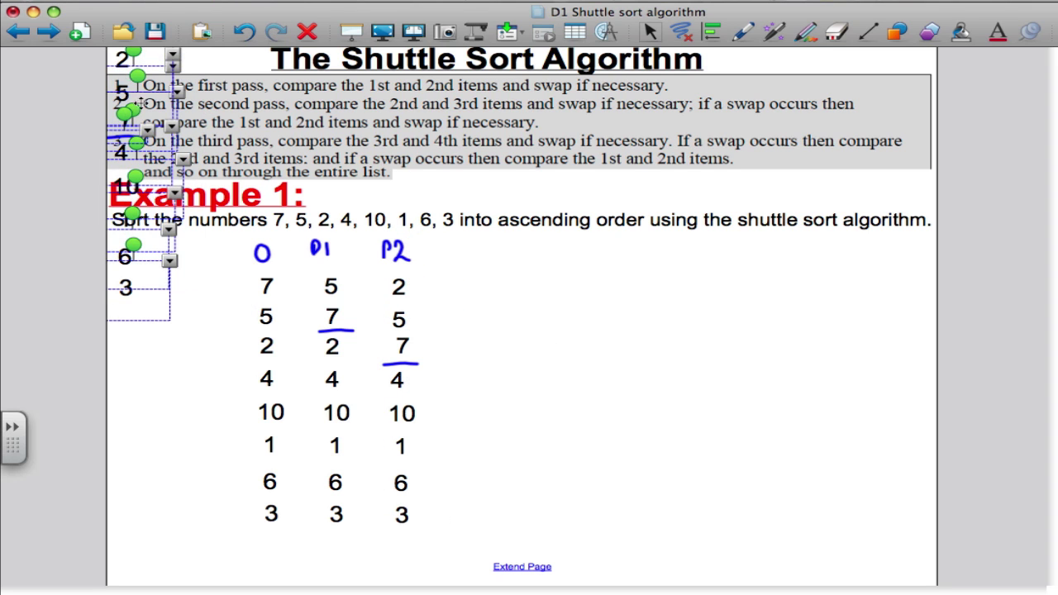
{"action": "left_click_drag", "start_coordinate": [139, 103], "coordinate": [475, 306]}
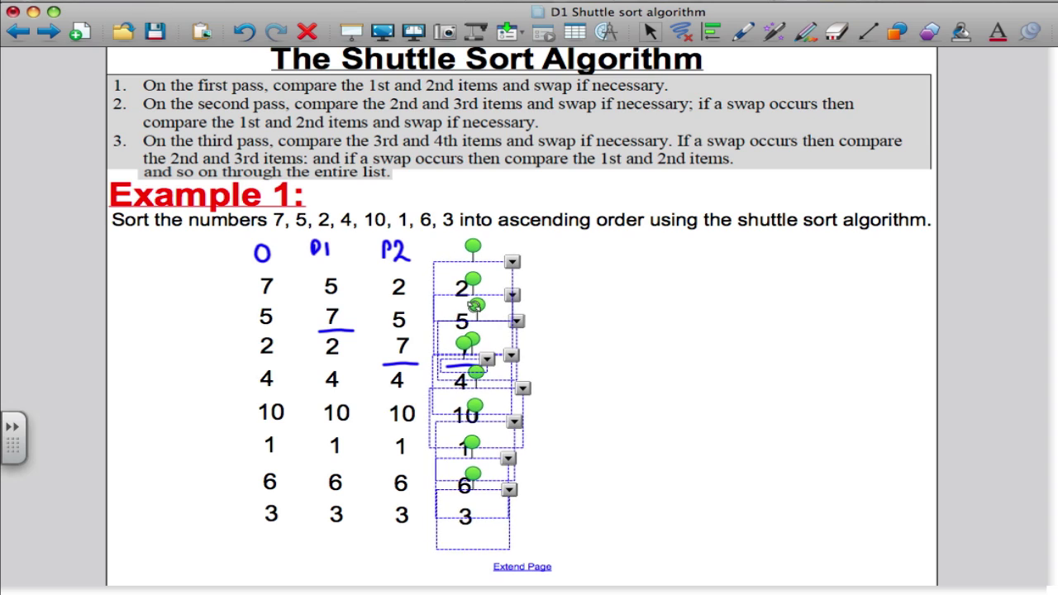
{"action": "left_click", "coordinate": [604, 358]}
- Move the underline down and shuttle 4 past 7 and 5, giving 2, 4, 5, 7
{"action": "left_click_drag", "start_coordinate": [487, 366], "coordinate": [486, 407]}
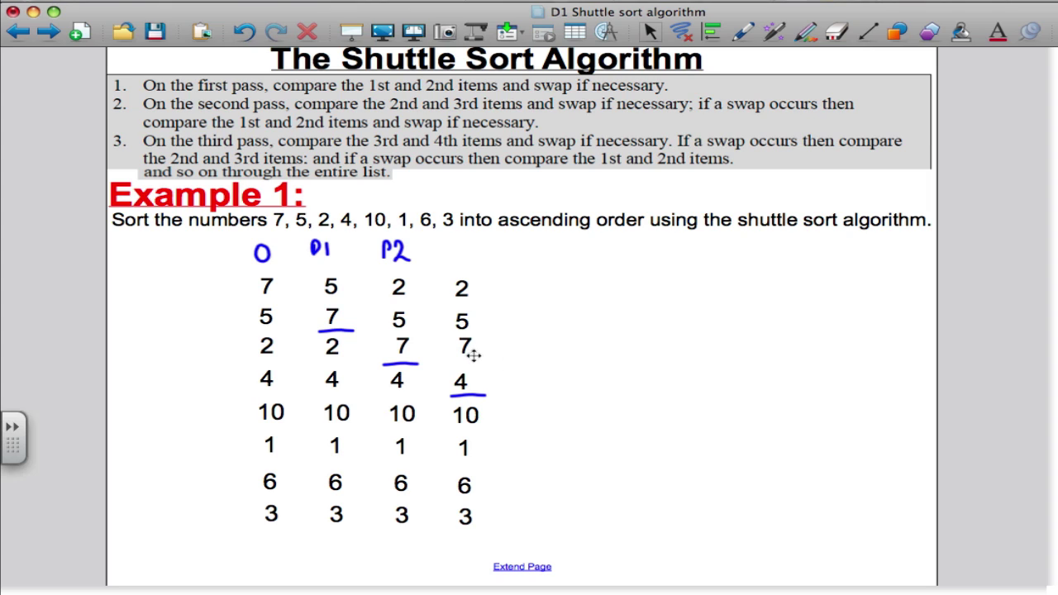
{"action": "mouse_move", "coordinate": [473, 354]}
{"action": "left_mouse_down"}
{"action": "mouse_move", "coordinate": [496, 364]}
{"action": "mouse_move", "coordinate": [501, 385]}
{"action": "mouse_move", "coordinate": [463, 344]}
{"action": "left_mouse_up"}
{"action": "left_click_drag", "start_coordinate": [484, 380], "coordinate": [454, 379]}
{"action": "mouse_move", "coordinate": [463, 318]}
{"action": "left_mouse_down"}
{"action": "mouse_move", "coordinate": [496, 349]}
{"action": "mouse_move", "coordinate": [464, 332]}
{"action": "mouse_move", "coordinate": [461, 316]}
{"action": "left_mouse_up"}
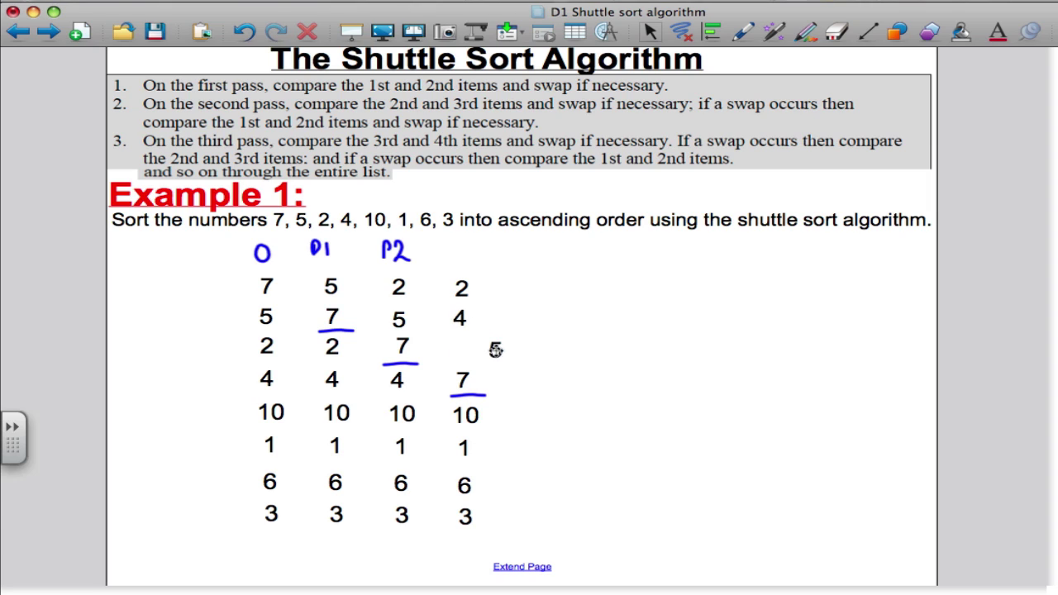
{"action": "left_click_drag", "start_coordinate": [496, 348], "coordinate": [460, 347]}
{"action": "left_click", "coordinate": [744, 33]}
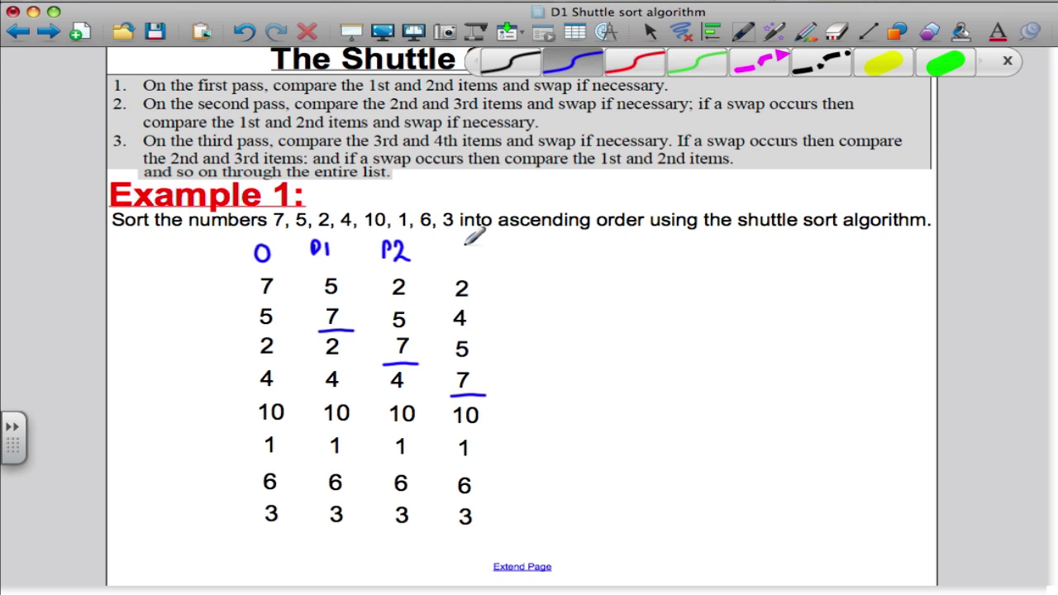
- Head the fourth column P3, paste a copy to its right, and underline its 10
{"action": "mouse_move", "coordinate": [445, 242]}
{"action": "left_mouse_down"}
{"action": "mouse_move", "coordinate": [463, 238]}
{"action": "mouse_move", "coordinate": [462, 258]}
{"action": "left_mouse_up"}
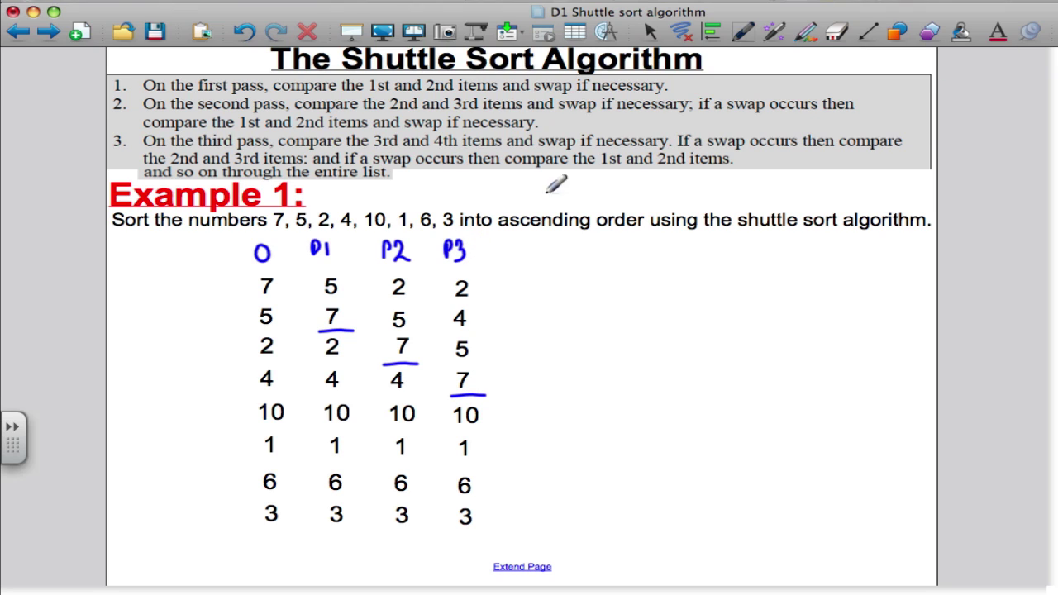
{"action": "left_click", "coordinate": [651, 33]}
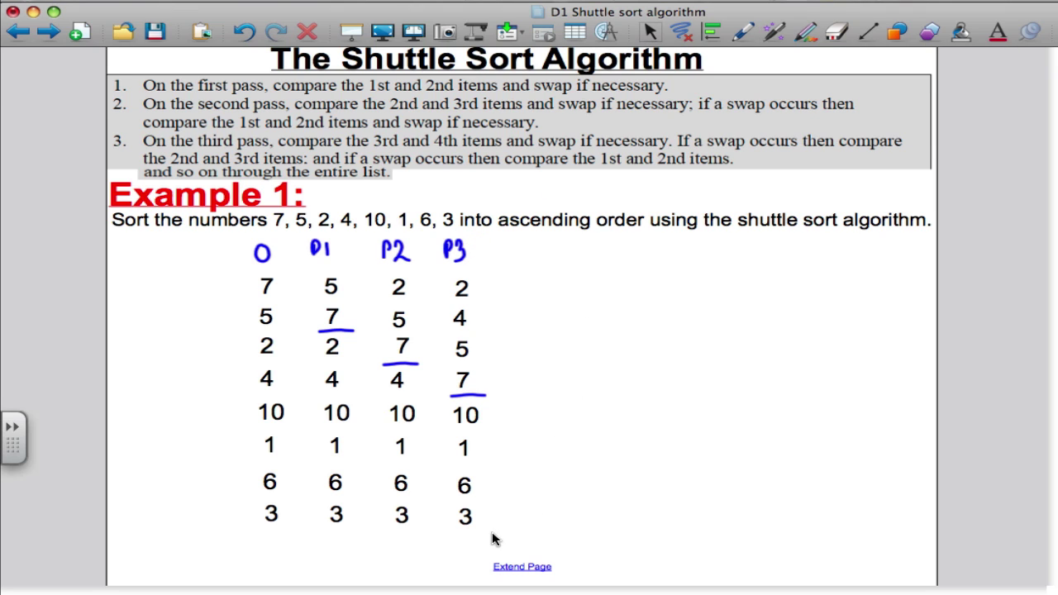
{"action": "left_click_drag", "start_coordinate": [494, 532], "coordinate": [452, 288]}
{"action": "left_click", "coordinate": [669, 307]}
{"action": "left_click_drag", "start_coordinate": [138, 133], "coordinate": [532, 318]}
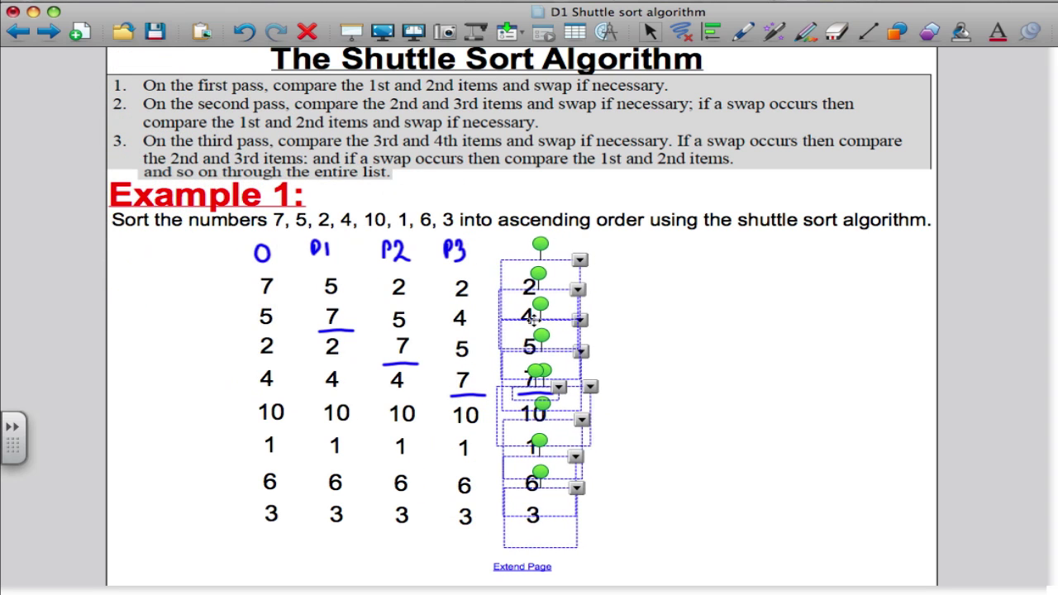
{"action": "left_click", "coordinate": [653, 345]}
{"action": "left_click_drag", "start_coordinate": [519, 429], "coordinate": [554, 429]}
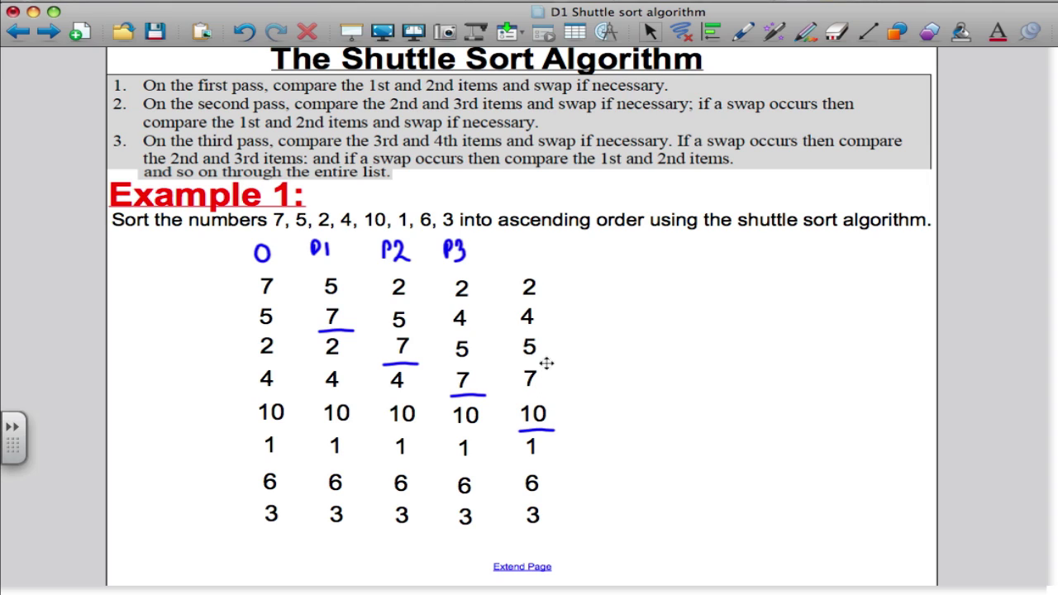
- Head the fifth column P4 and paste a copy of it to the right
{"action": "left_click", "coordinate": [743, 31]}
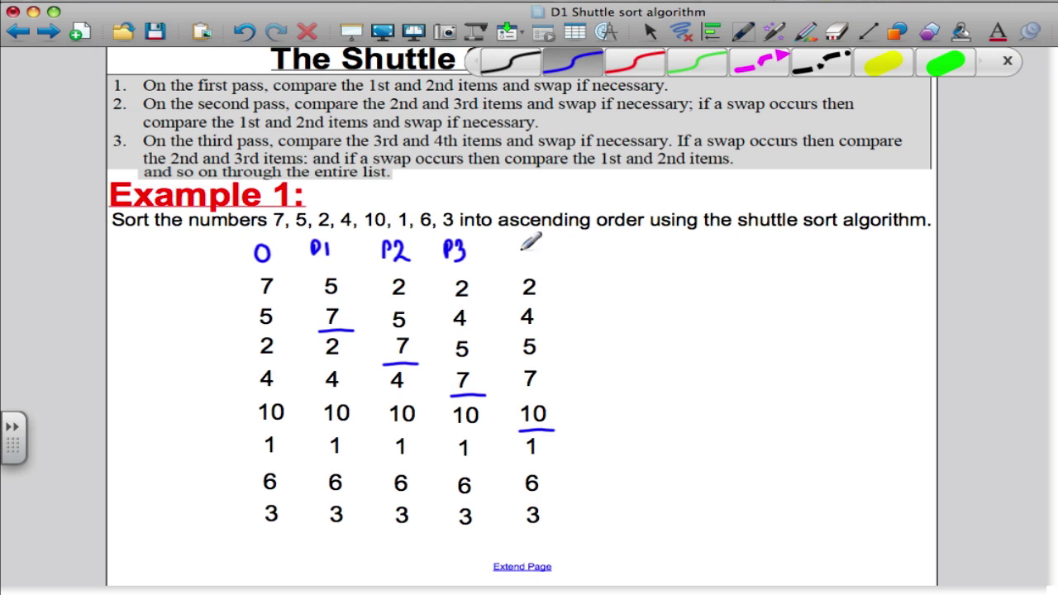
{"action": "mouse_move", "coordinate": [512, 247]}
{"action": "left_mouse_down"}
{"action": "mouse_move", "coordinate": [514, 263]}
{"action": "mouse_move", "coordinate": [517, 254]}
{"action": "mouse_move", "coordinate": [530, 263]}
{"action": "left_mouse_up"}
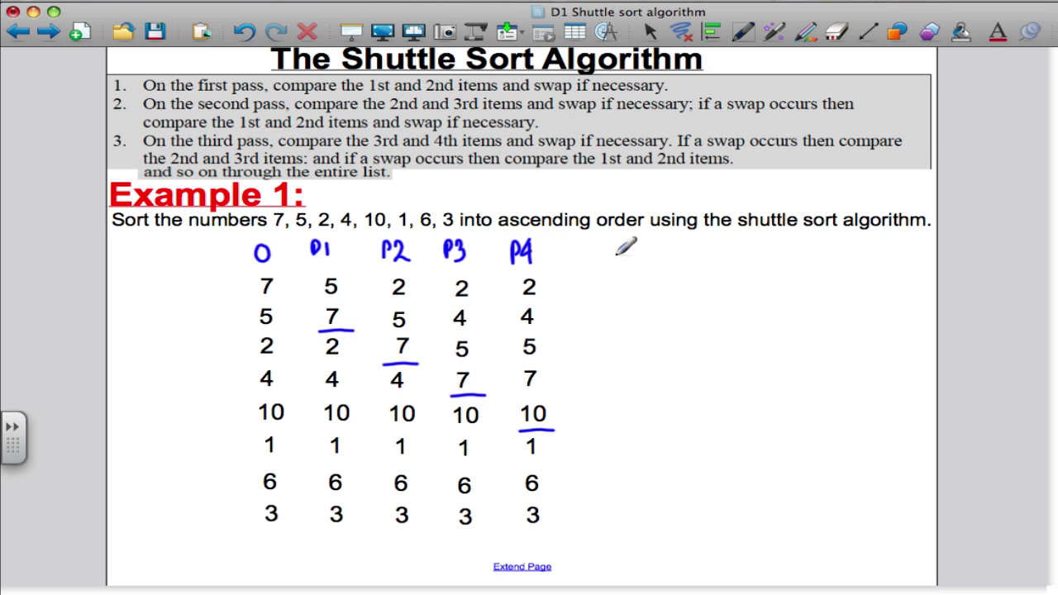
{"action": "left_click", "coordinate": [650, 33]}
{"action": "left_click_drag", "start_coordinate": [575, 519], "coordinate": [502, 266]}
{"action": "left_click", "coordinate": [616, 394]}
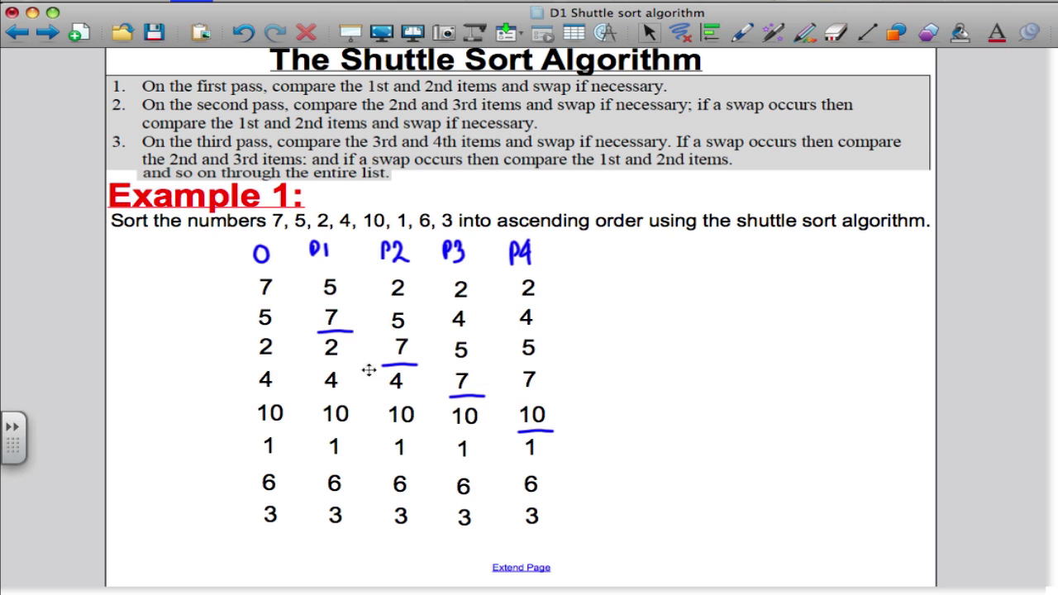
{"action": "key", "text": "super+v"}
{"action": "left_click_drag", "start_coordinate": [177, 331], "coordinate": [610, 306]}
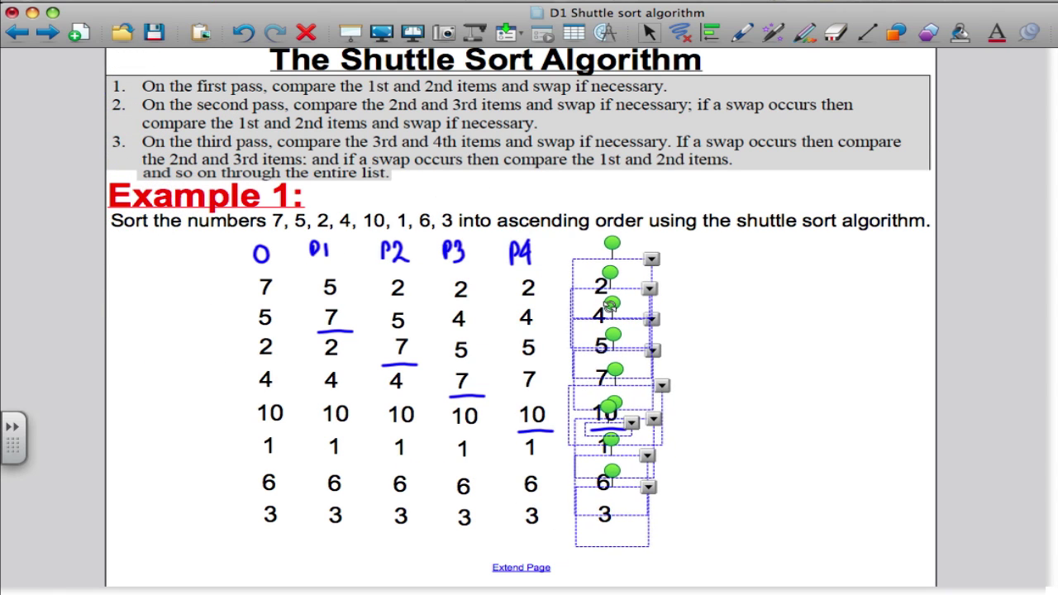
- Underline the 1 in the new column and shuttle it past 10, 7, 5 and 4
{"action": "left_click", "coordinate": [715, 381]}
{"action": "mouse_move", "coordinate": [638, 445]}
{"action": "left_mouse_down"}
{"action": "mouse_move", "coordinate": [588, 447]}
{"action": "mouse_move", "coordinate": [626, 473]}
{"action": "left_mouse_up"}
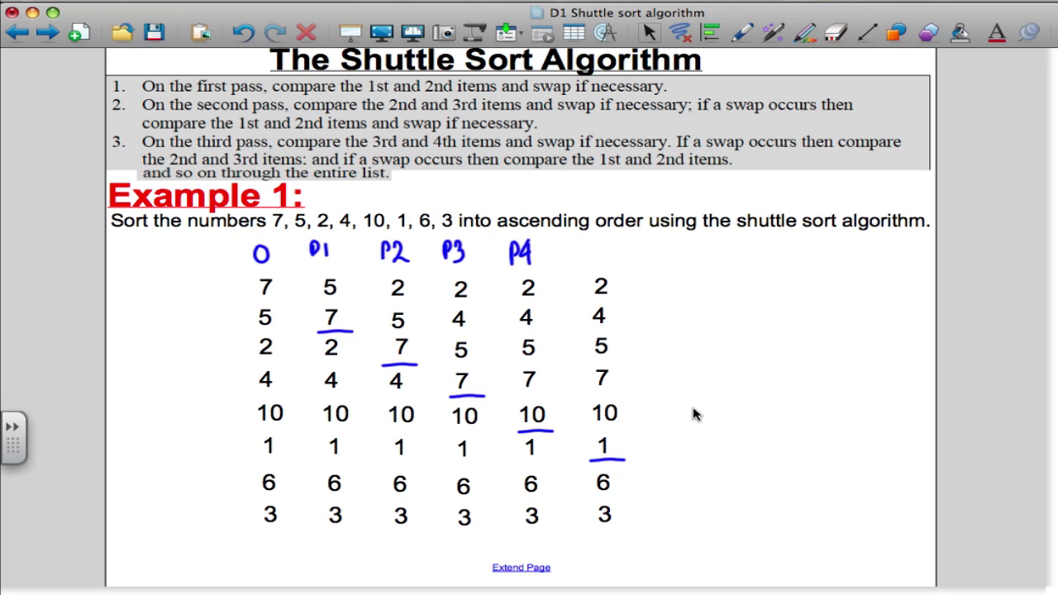
{"action": "left_click_drag", "start_coordinate": [619, 416], "coordinate": [593, 447]}
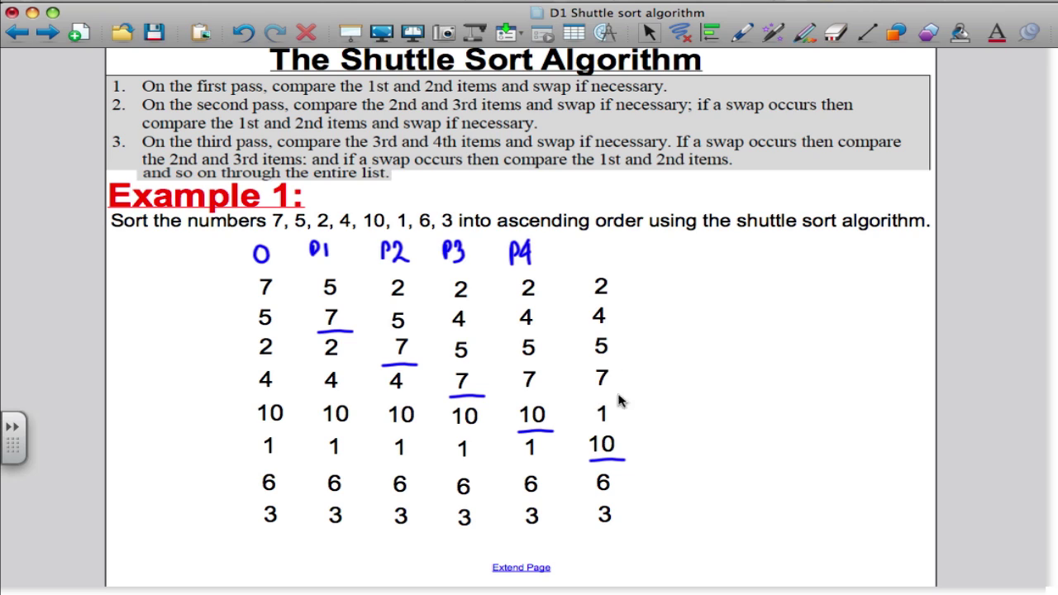
{"action": "mouse_move", "coordinate": [606, 375]}
{"action": "left_mouse_down"}
{"action": "mouse_move", "coordinate": [634, 410]}
{"action": "mouse_move", "coordinate": [600, 386]}
{"action": "mouse_move", "coordinate": [606, 370]}
{"action": "left_mouse_up"}
{"action": "left_click_drag", "start_coordinate": [630, 412], "coordinate": [602, 414]}
{"action": "mouse_move", "coordinate": [605, 349]}
{"action": "left_mouse_down"}
{"action": "mouse_move", "coordinate": [645, 383]}
{"action": "mouse_move", "coordinate": [604, 348]}
{"action": "left_mouse_up"}
{"action": "left_click_drag", "start_coordinate": [635, 383], "coordinate": [606, 389]}
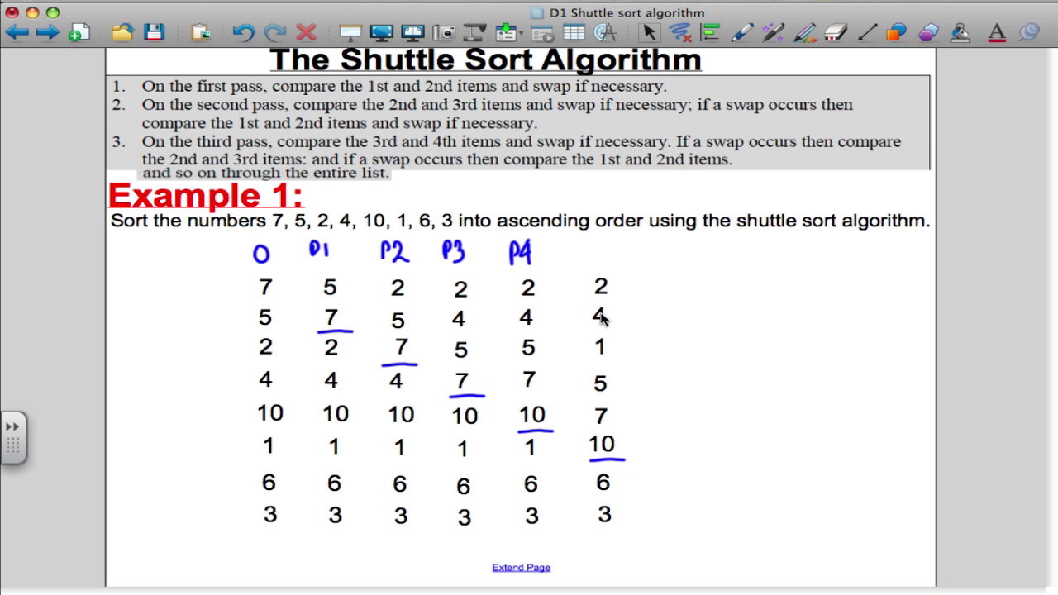
{"action": "left_click", "coordinate": [755, 3]}
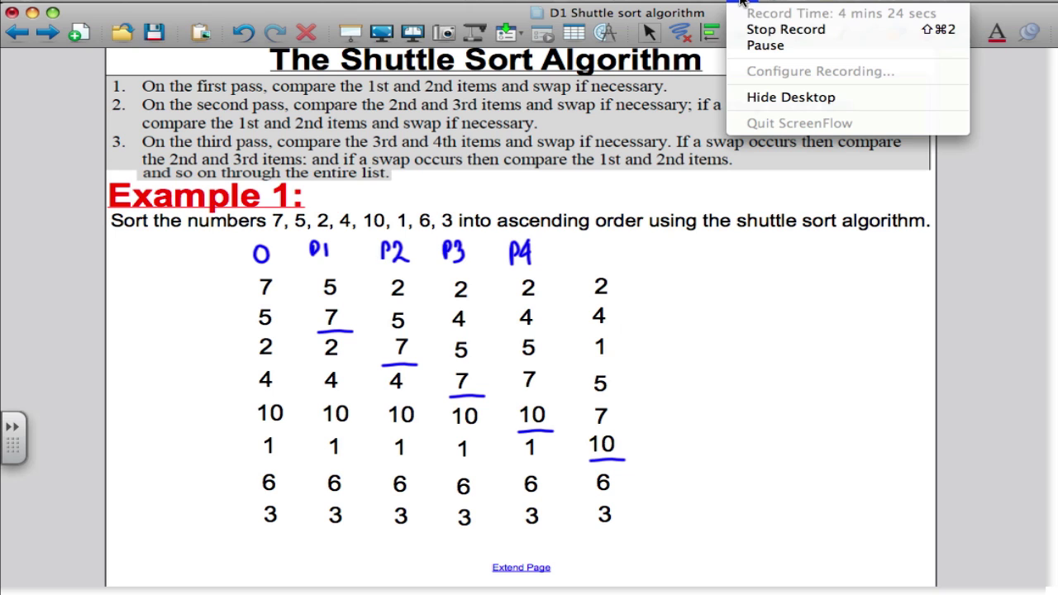
{"action": "left_click", "coordinate": [760, 46]}
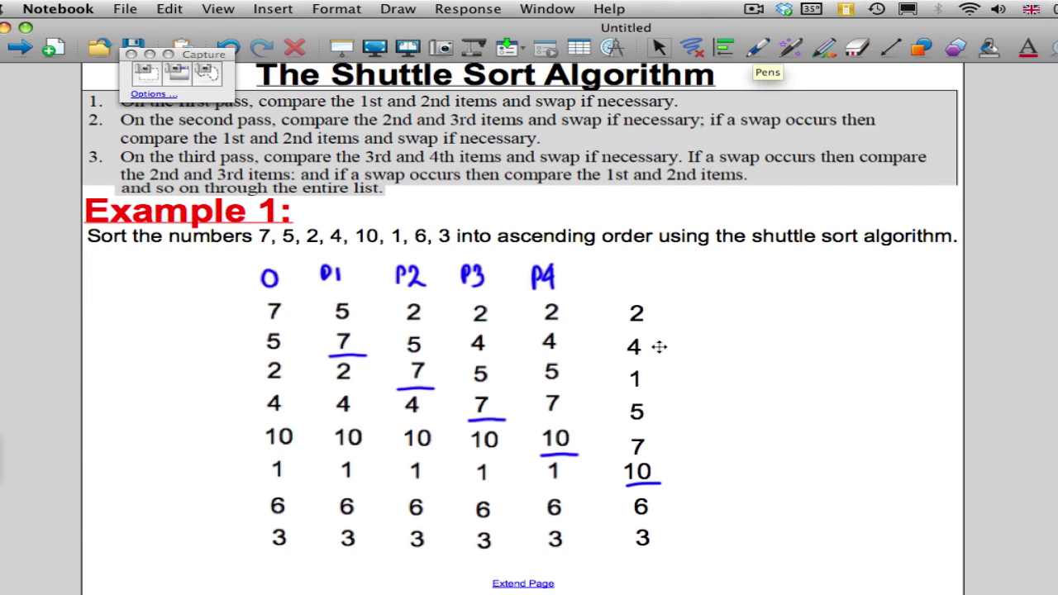
{"action": "mouse_move", "coordinate": [637, 350]}
{"action": "left_mouse_down"}
{"action": "mouse_move", "coordinate": [687, 385]}
{"action": "mouse_move", "coordinate": [630, 345]}
{"action": "left_mouse_up"}
{"action": "left_click_drag", "start_coordinate": [670, 375], "coordinate": [626, 378]}
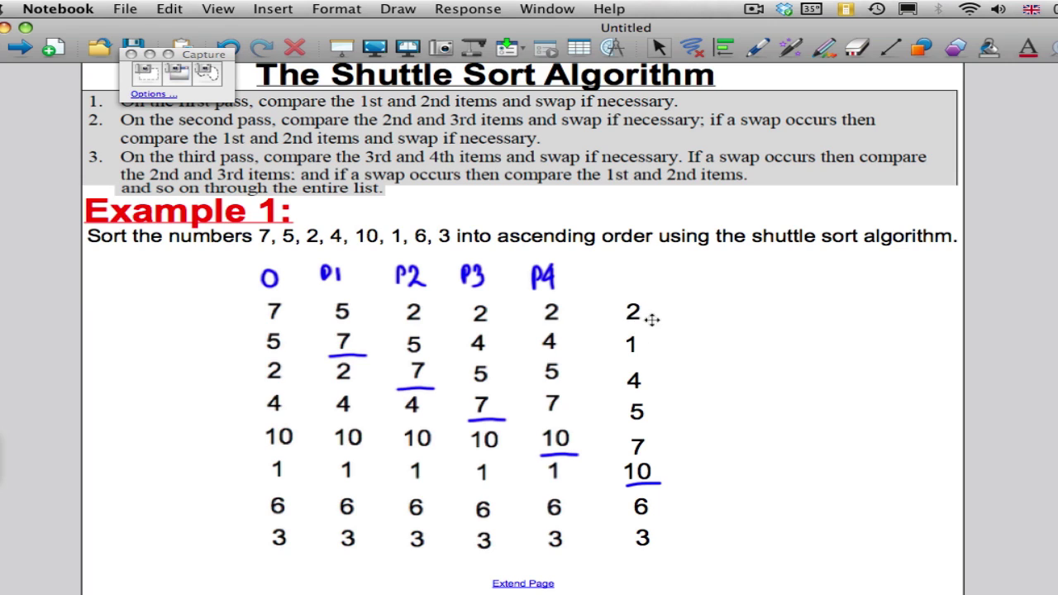
- Move 1 above 2 so the column reads 1, 2, 4, 5, 7, 10, 6, 3, and head it P5
{"action": "left_click_drag", "start_coordinate": [652, 320], "coordinate": [630, 306]}
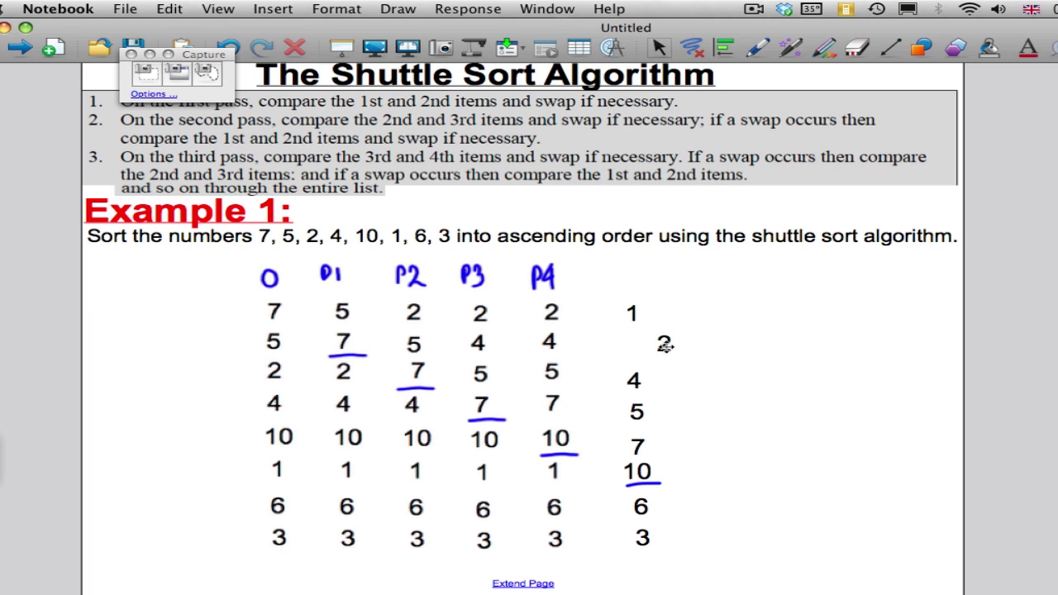
{"action": "left_click_drag", "start_coordinate": [664, 344], "coordinate": [632, 344]}
{"action": "left_click", "coordinate": [759, 47]}
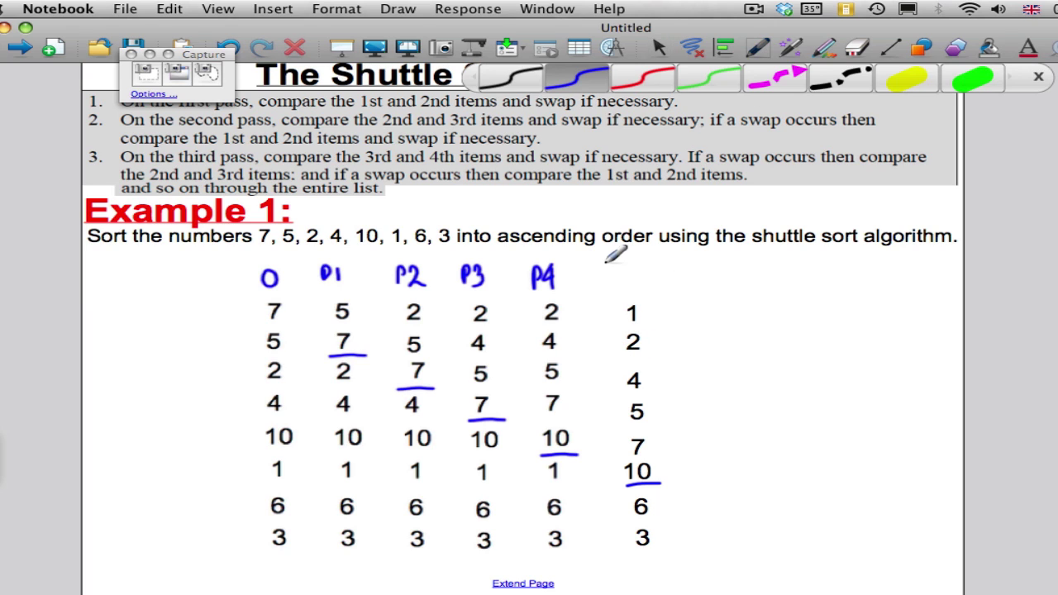
{"action": "left_click_drag", "start_coordinate": [617, 265], "coordinate": [616, 287]}
{"action": "left_click_drag", "start_coordinate": [617, 264], "coordinate": [628, 285]}
{"action": "left_click_drag", "start_coordinate": [629, 262], "coordinate": [639, 261]}
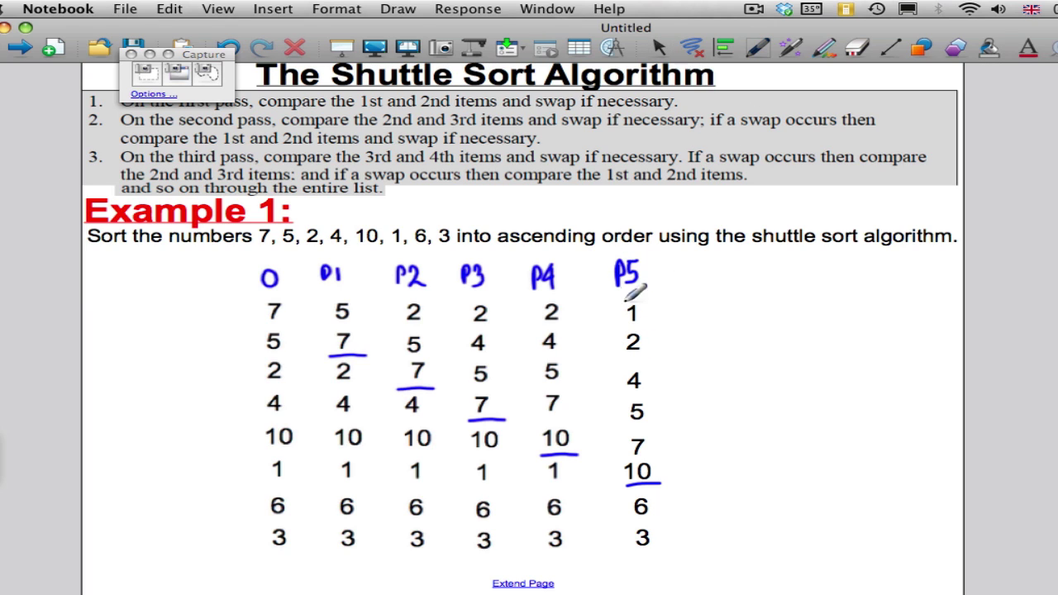
{"action": "left_click", "coordinate": [659, 49]}
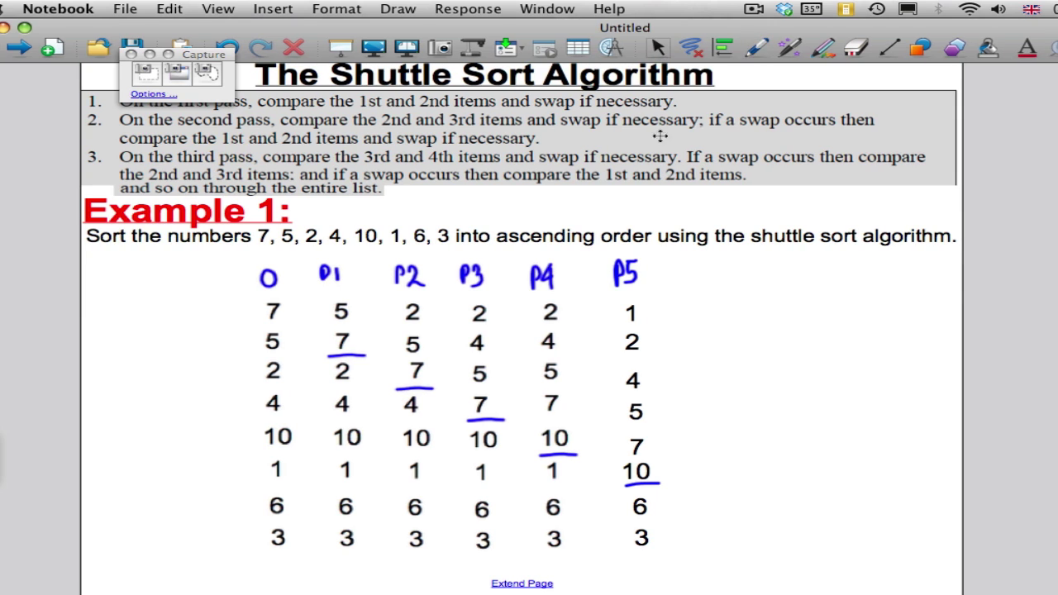
- Copy the P5 column and place the copy as a seventh column to its right
{"action": "left_click_drag", "start_coordinate": [676, 567], "coordinate": [599, 263]}
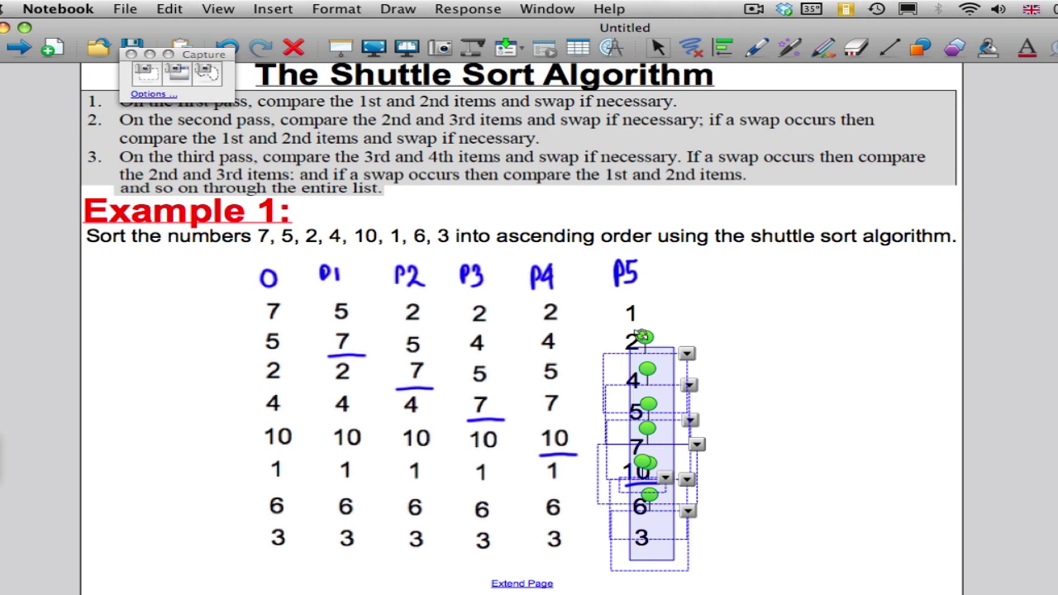
{"action": "key", "text": "super+c"}
{"action": "left_click", "coordinate": [847, 417]}
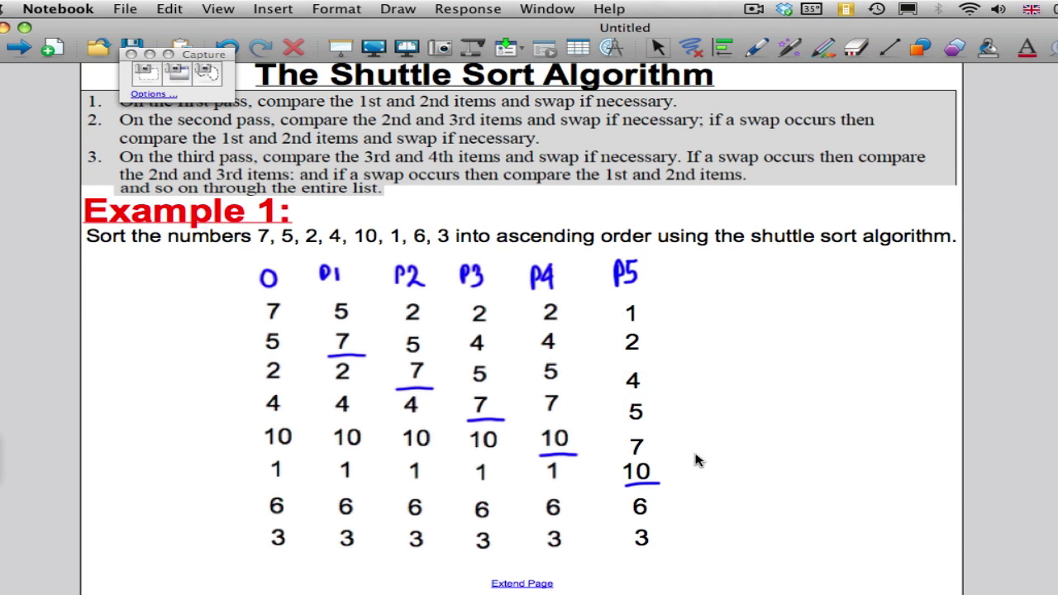
{"action": "key", "text": "super+v"}
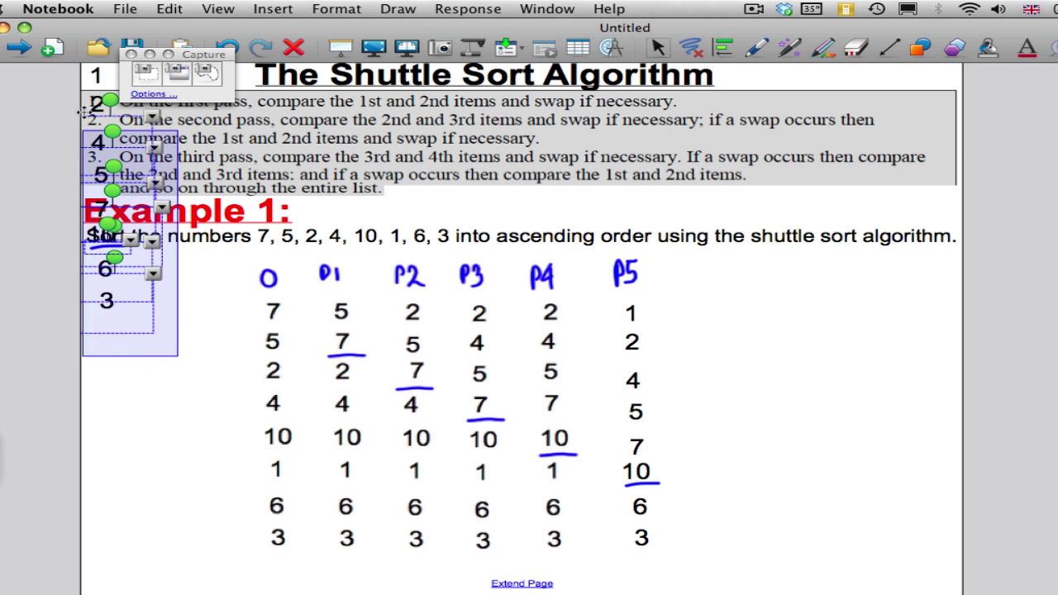
{"action": "left_click_drag", "start_coordinate": [165, 111], "coordinate": [729, 322]}
{"action": "left_click", "coordinate": [796, 397]}
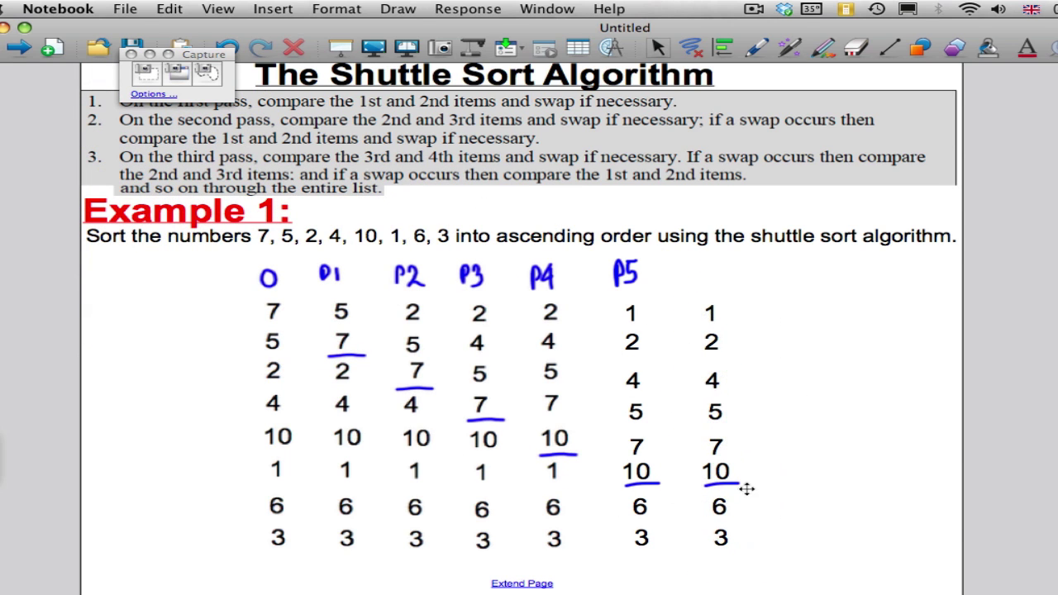
- Move the underline under 6 and shuttle 6 past 10 and 7
{"action": "left_click_drag", "start_coordinate": [740, 482], "coordinate": [744, 526]}
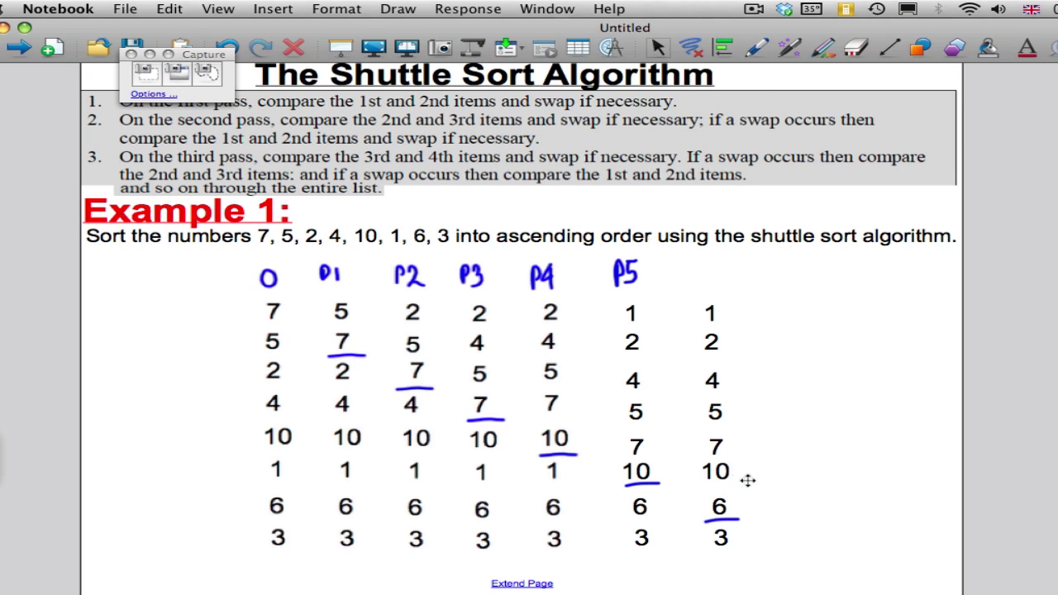
{"action": "left_click_drag", "start_coordinate": [748, 480], "coordinate": [708, 502]}
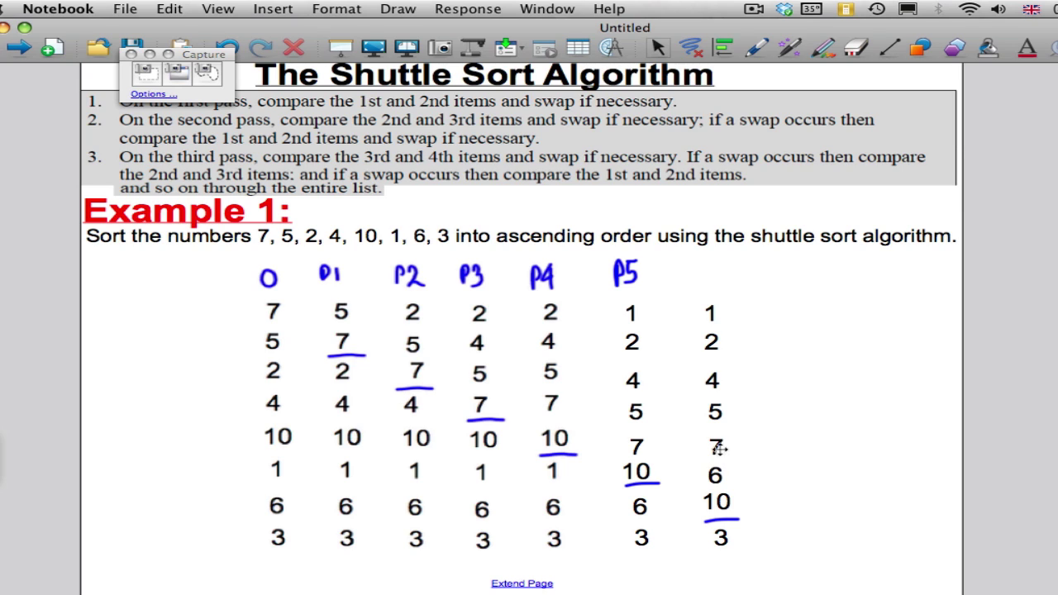
{"action": "left_click_drag", "start_coordinate": [718, 448], "coordinate": [718, 471]}
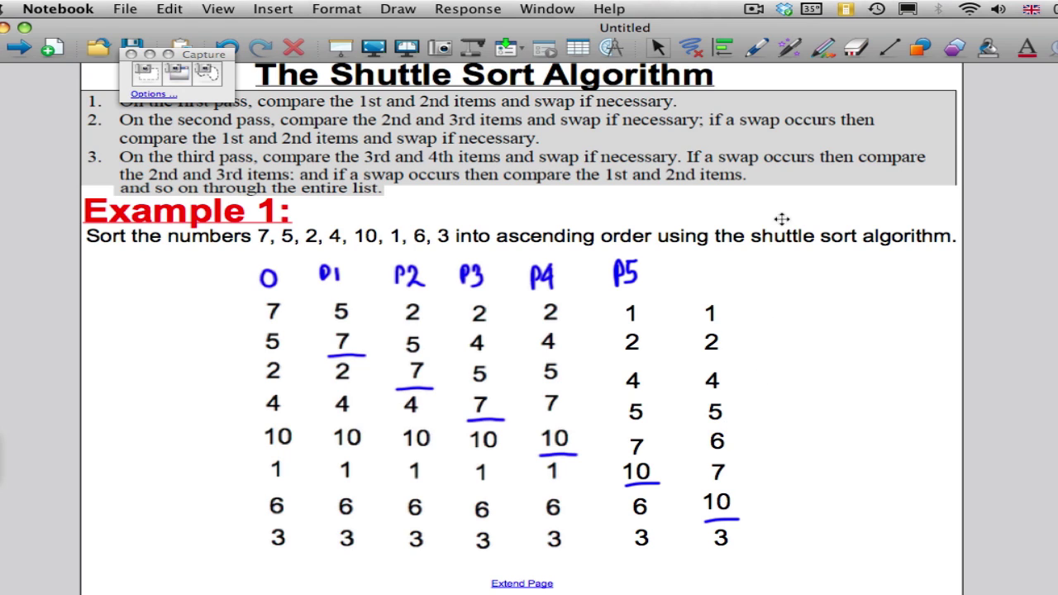
- Write P6 in blue above the new column
{"action": "left_click", "coordinate": [759, 48]}
{"action": "left_click", "coordinate": [589, 66]}
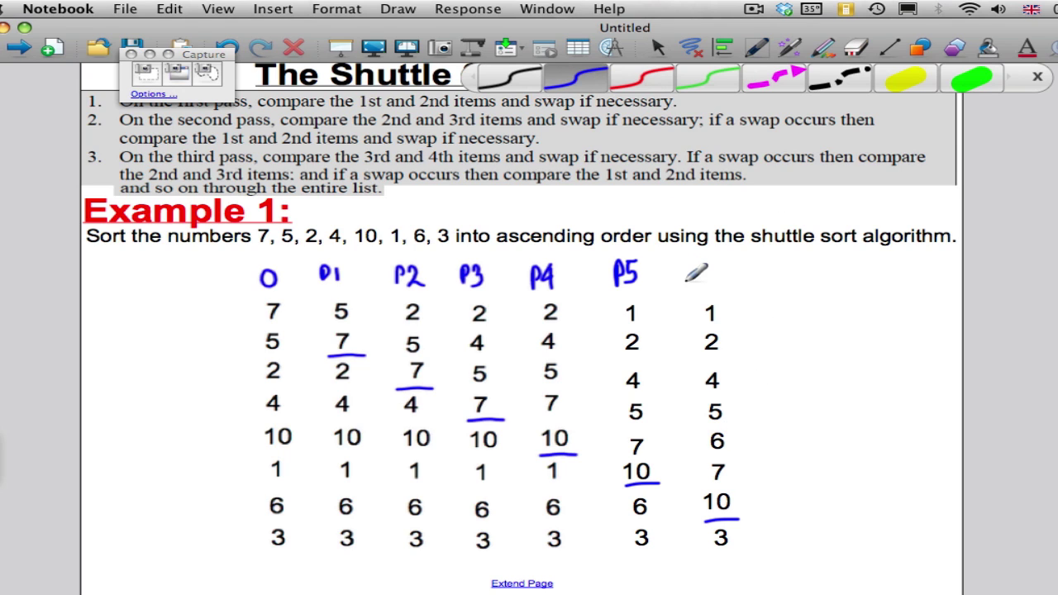
{"action": "mouse_move", "coordinate": [685, 260]}
{"action": "left_mouse_down"}
{"action": "mouse_move", "coordinate": [686, 283]}
{"action": "mouse_move", "coordinate": [696, 272]}
{"action": "mouse_move", "coordinate": [706, 281]}
{"action": "left_mouse_up"}
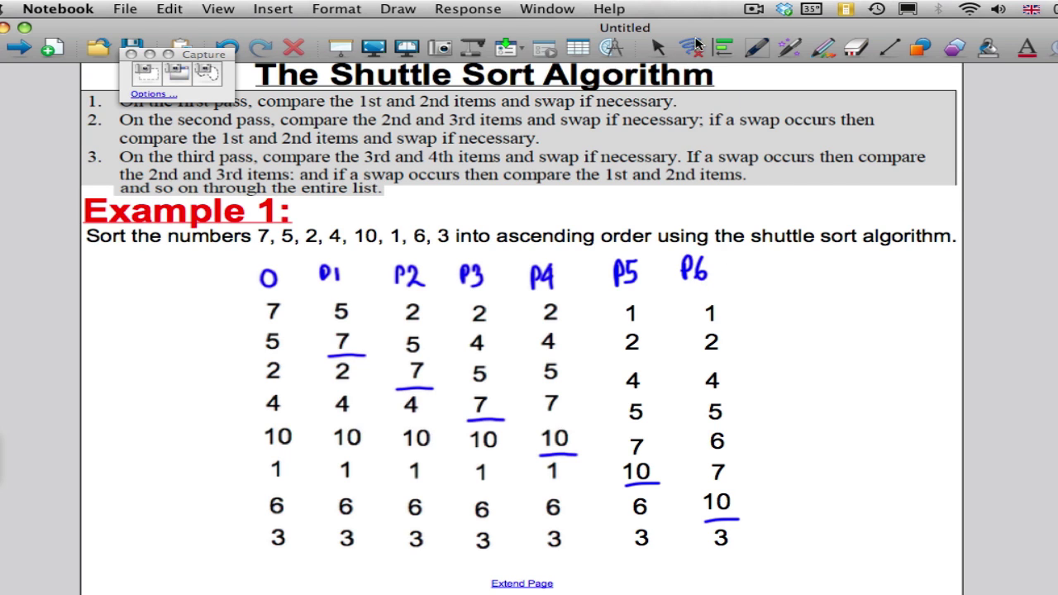
{"action": "left_click", "coordinate": [662, 48]}
- Paste a copy of the P6 column as an eighth column to its right
{"action": "left_click_drag", "start_coordinate": [755, 556], "coordinate": [678, 264]}
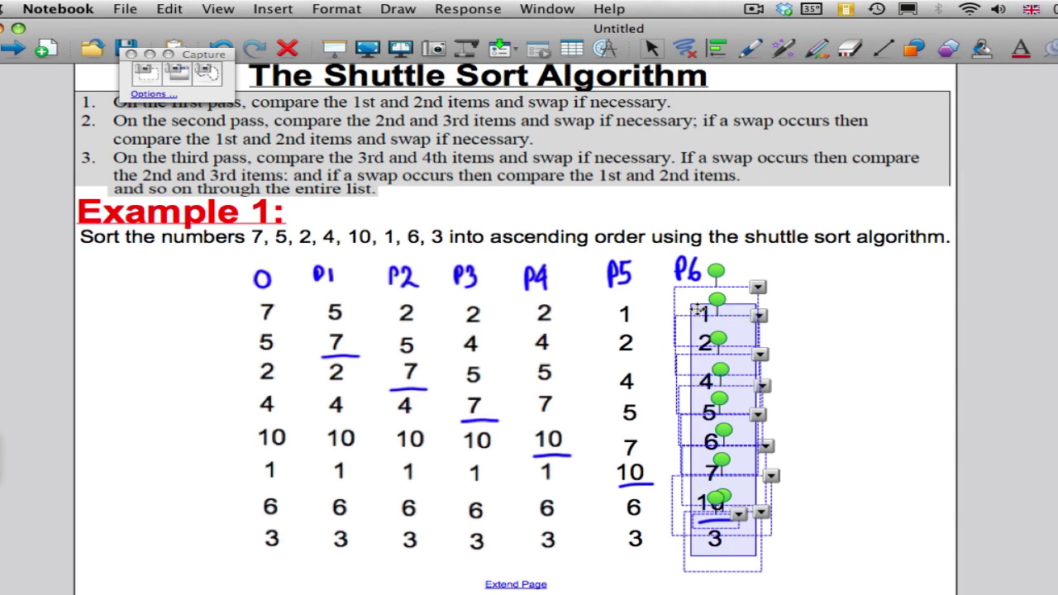
{"action": "left_click", "coordinate": [869, 406]}
{"action": "key", "text": "super+v"}
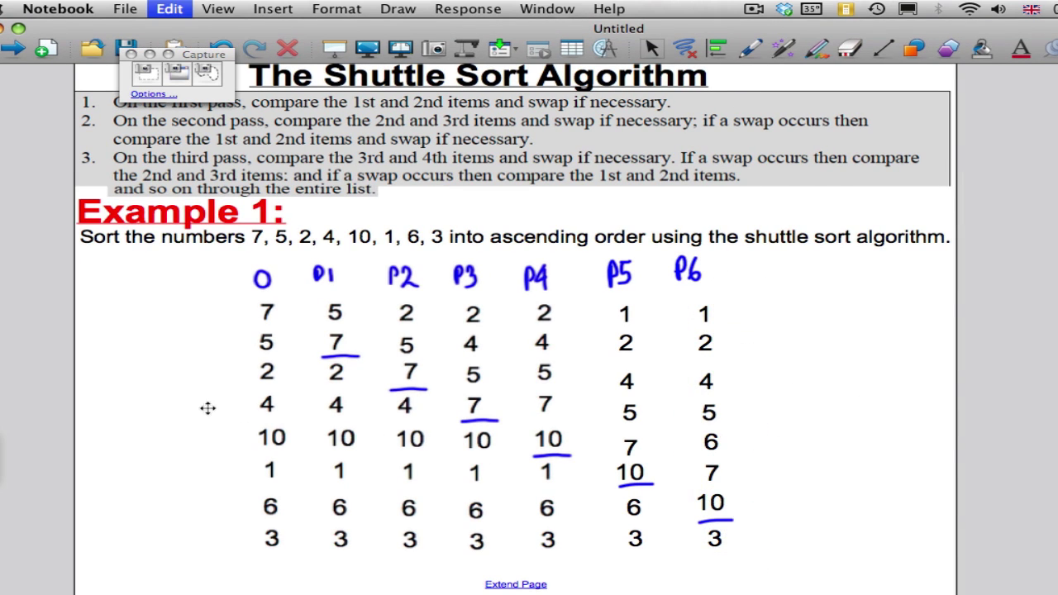
{"action": "left_click_drag", "start_coordinate": [98, 87], "coordinate": [794, 321]}
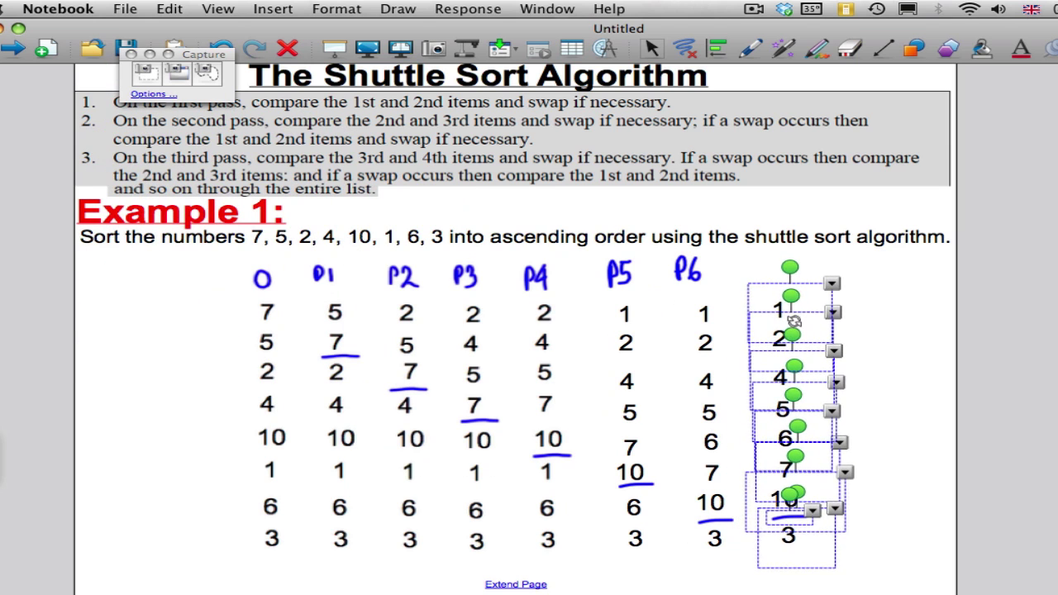
- Write the P7 heading above the new column
{"action": "left_click", "coordinate": [874, 350]}
{"action": "left_click", "coordinate": [748, 49]}
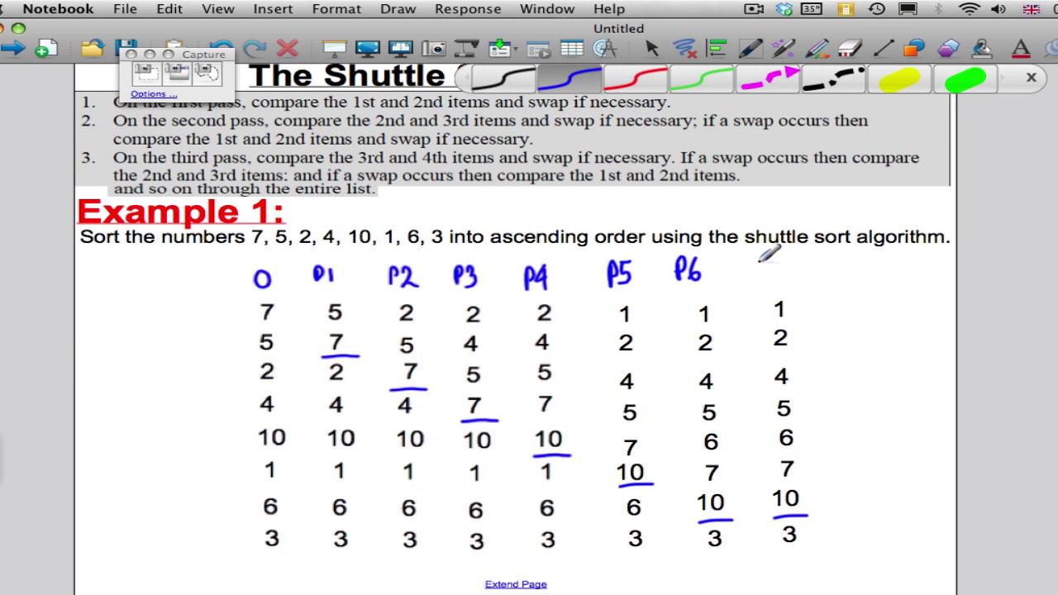
{"action": "mouse_move", "coordinate": [759, 283]}
{"action": "left_mouse_down"}
{"action": "mouse_move", "coordinate": [764, 266]}
{"action": "mouse_move", "coordinate": [788, 281]}
{"action": "left_mouse_up"}
{"action": "left_click", "coordinate": [652, 50]}
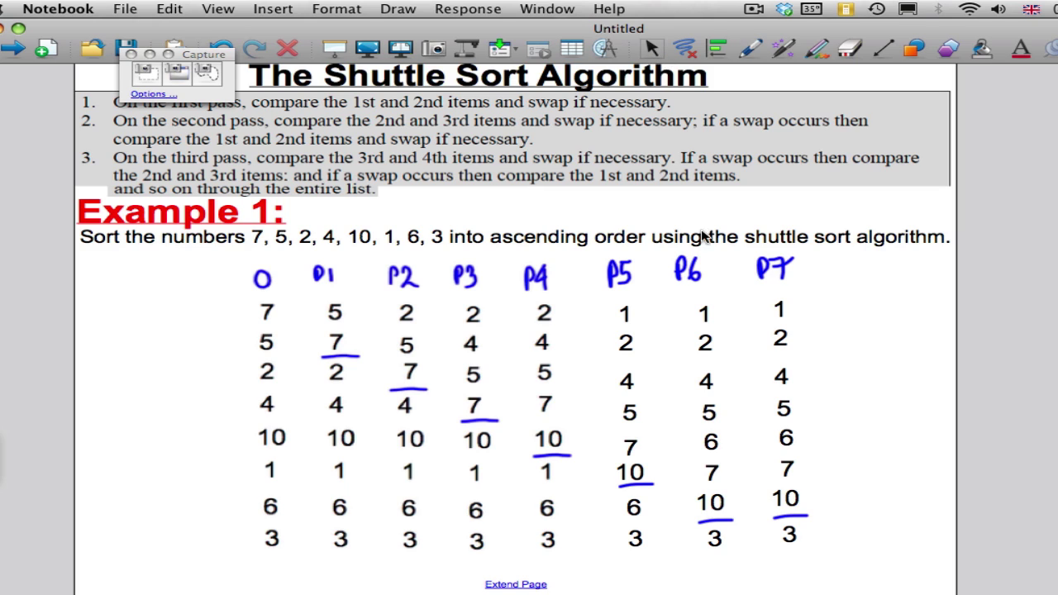
- Move the P7 underline down and shuttle the 3 up past 10, 7, 6, 5 and 4, settling the 4 below it
{"action": "left_click_drag", "start_coordinate": [804, 521], "coordinate": [796, 549]}
{"action": "left_click_drag", "start_coordinate": [812, 494], "coordinate": [773, 500]}
{"action": "left_click_drag", "start_coordinate": [787, 438], "coordinate": [788, 470]}
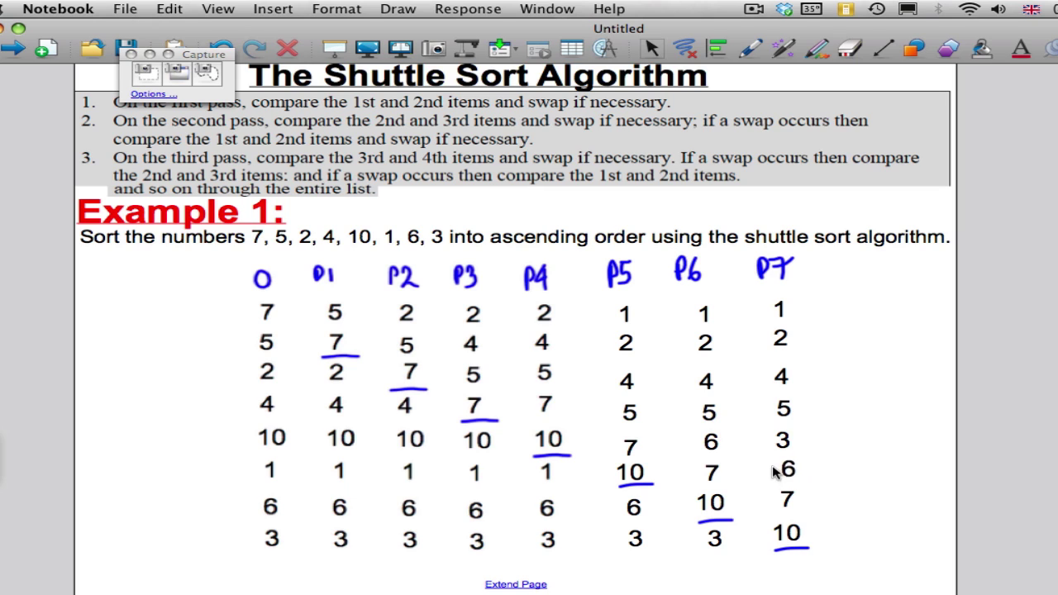
{"action": "left_click_drag", "start_coordinate": [786, 409], "coordinate": [785, 440]}
{"action": "mouse_move", "coordinate": [780, 379]}
{"action": "left_mouse_down"}
{"action": "mouse_move", "coordinate": [813, 410]}
{"action": "mouse_move", "coordinate": [782, 382]}
{"action": "mouse_move", "coordinate": [792, 372]}
{"action": "left_mouse_up"}
{"action": "left_click_drag", "start_coordinate": [817, 409], "coordinate": [781, 410]}
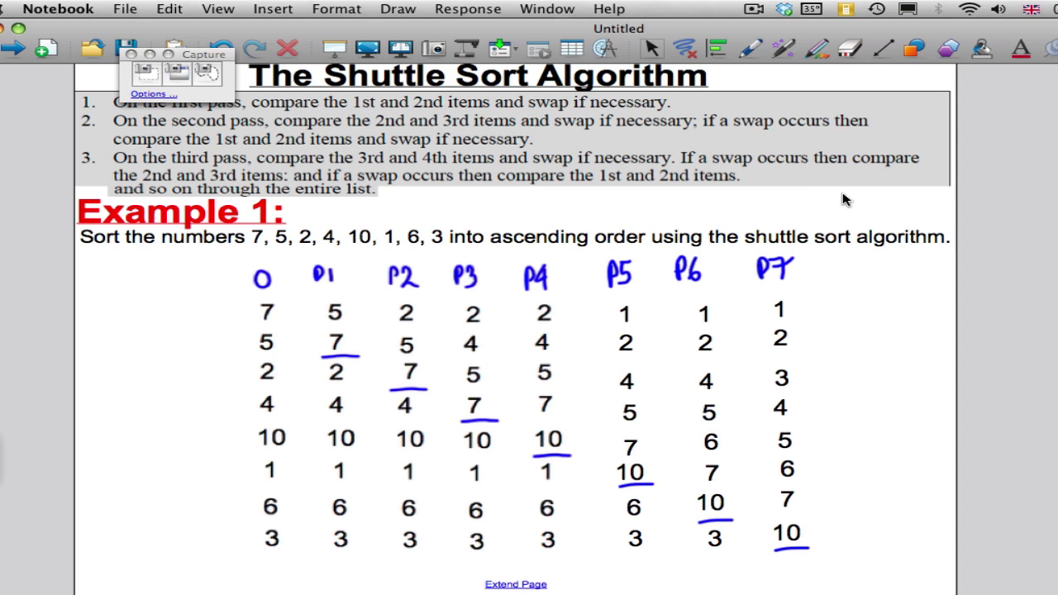
{"action": "left_click", "coordinate": [749, 52]}
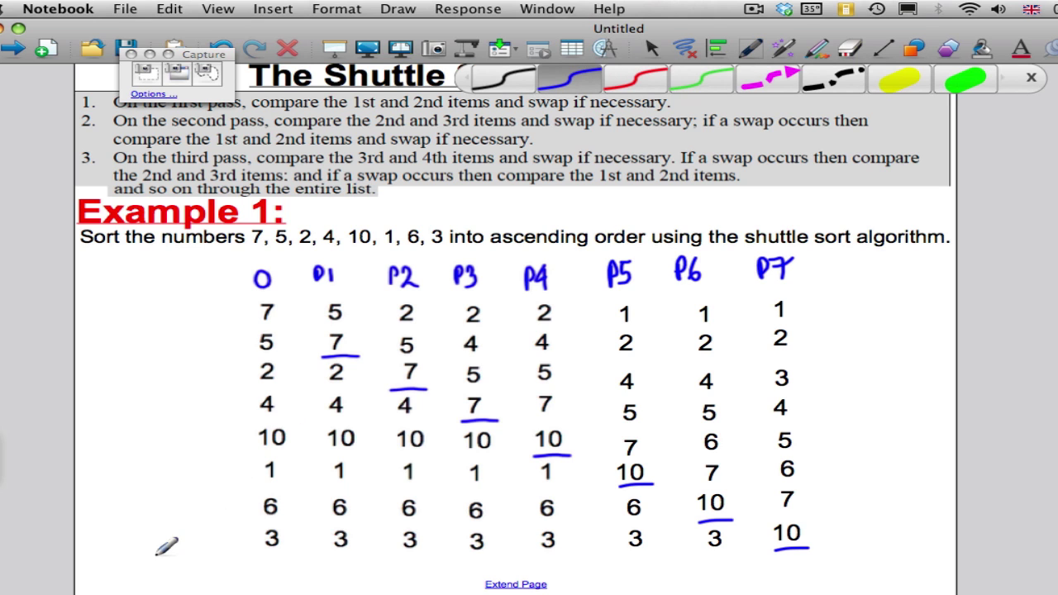
- Shift columns O–P4 right, then select, straighten and nudge the whole table up and left
{"action": "left_click", "coordinate": [653, 50]}
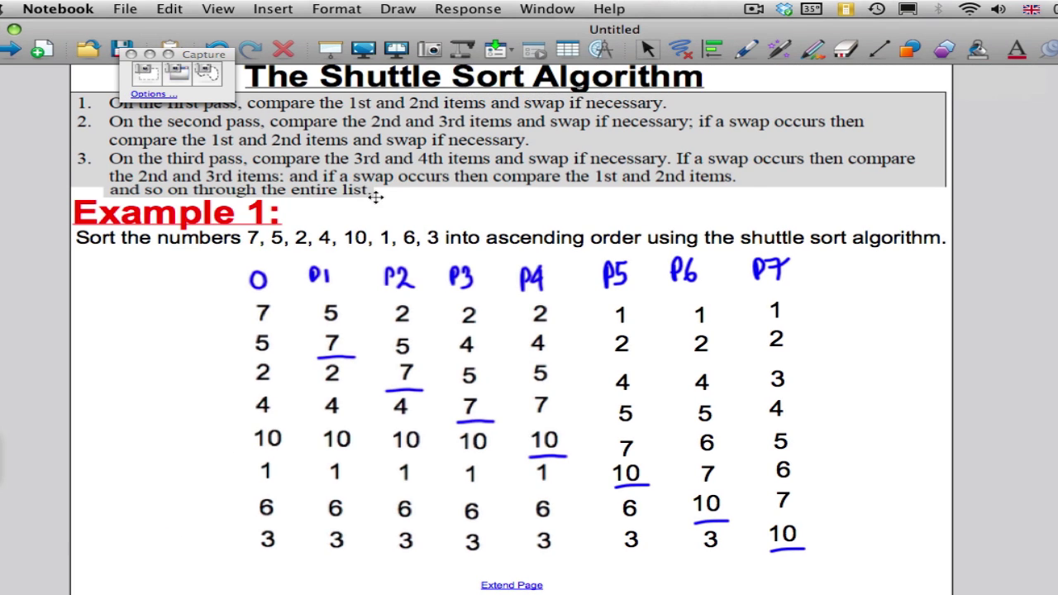
{"action": "left_click_drag", "start_coordinate": [256, 271], "coordinate": [862, 568]}
{"action": "left_click_drag", "start_coordinate": [794, 526], "coordinate": [792, 506]}
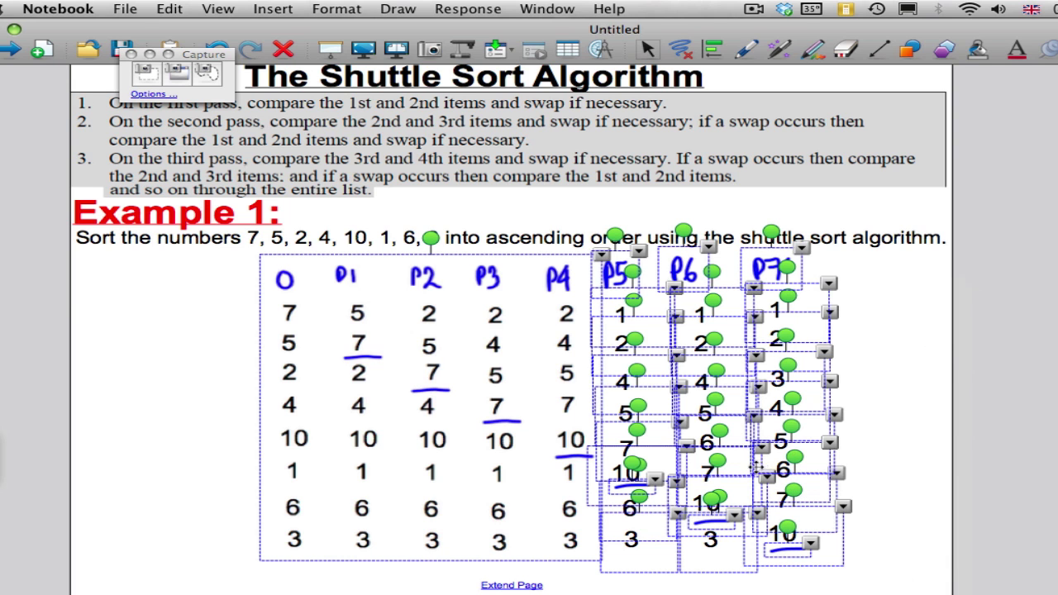
{"action": "left_click_drag", "start_coordinate": [761, 465], "coordinate": [806, 432]}
- Deselect the table and handwrite the Comp label at the bottom left
{"action": "left_click", "coordinate": [853, 437]}
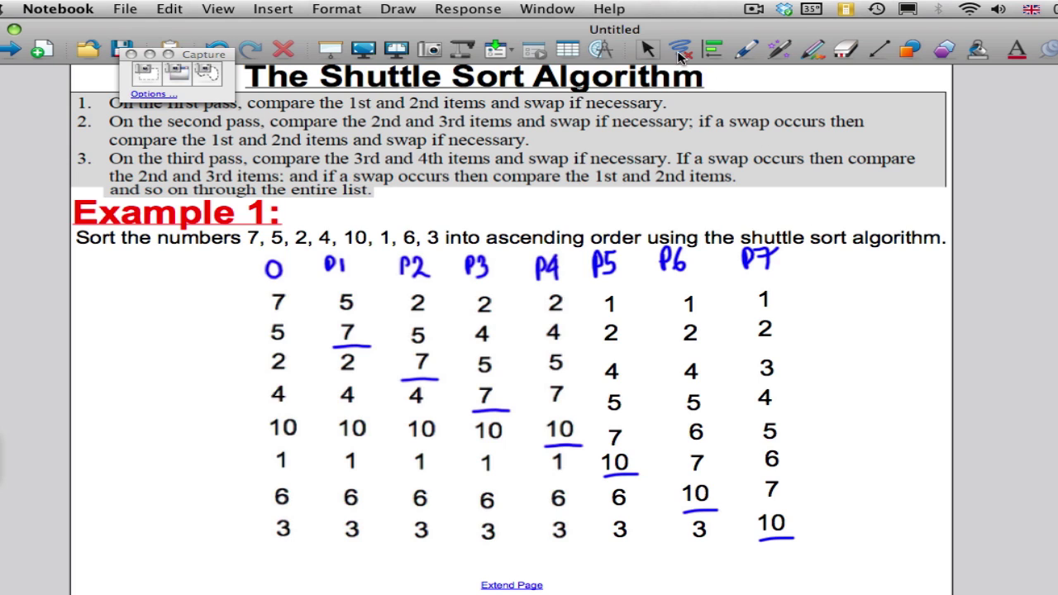
{"action": "left_click", "coordinate": [742, 51]}
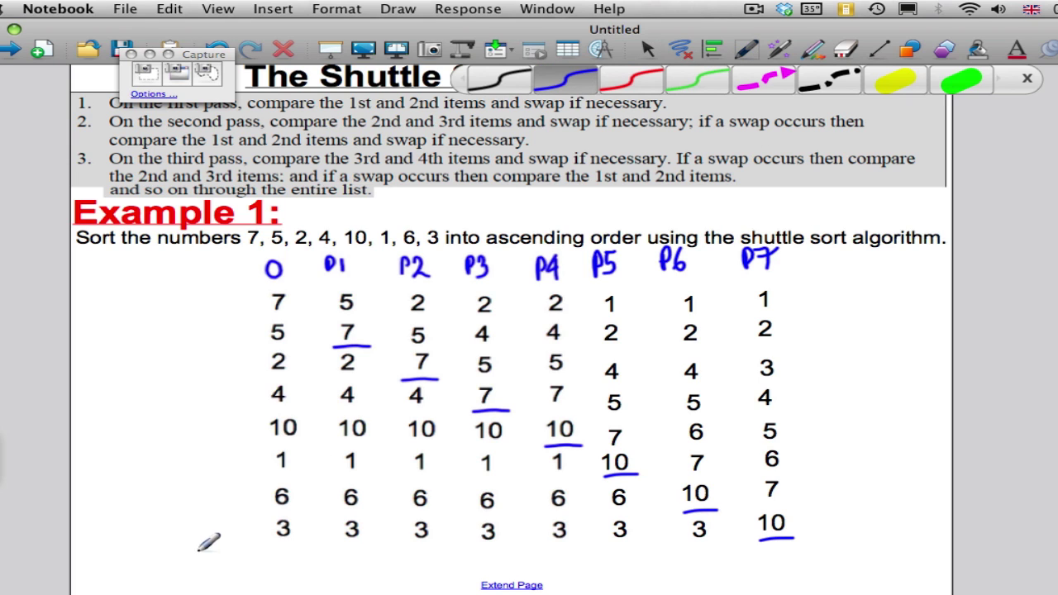
{"action": "mouse_move", "coordinate": [138, 545]}
{"action": "left_mouse_down"}
{"action": "mouse_move", "coordinate": [187, 548]}
{"action": "mouse_move", "coordinate": [170, 573]}
{"action": "mouse_move", "coordinate": [141, 578]}
{"action": "mouse_move", "coordinate": [138, 567]}
{"action": "mouse_move", "coordinate": [136, 580]}
{"action": "mouse_move", "coordinate": [203, 576]}
{"action": "left_mouse_up"}
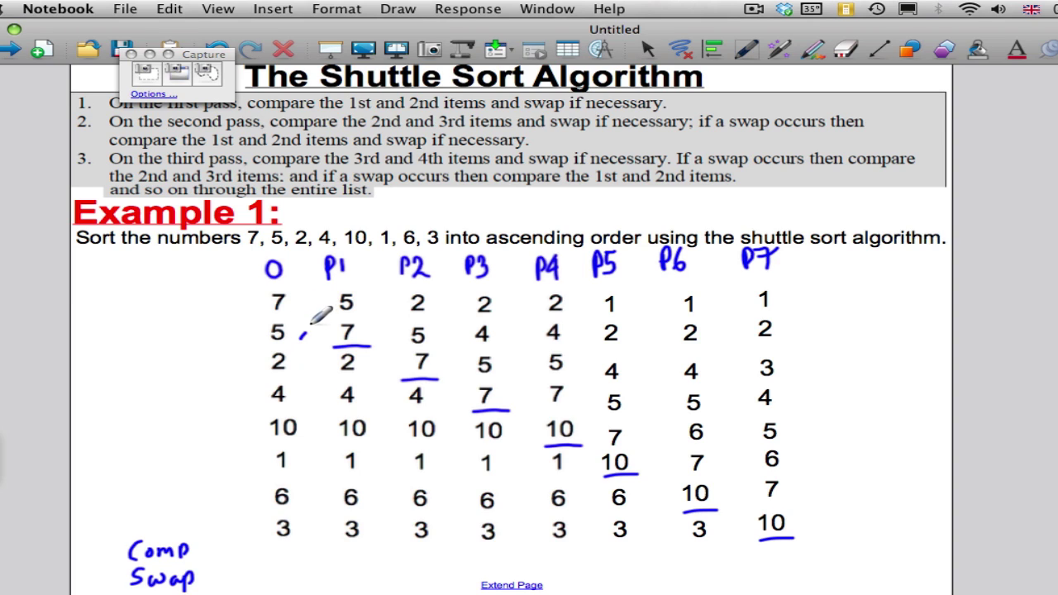
- Draw the 7–5 swap arrow and P1 bracket, writing swap counts 1 under P1 and 2 under P2
{"action": "mouse_move", "coordinate": [314, 321]}
{"action": "left_mouse_down"}
{"action": "mouse_move", "coordinate": [311, 301]}
{"action": "mouse_move", "coordinate": [320, 305]}
{"action": "left_mouse_up"}
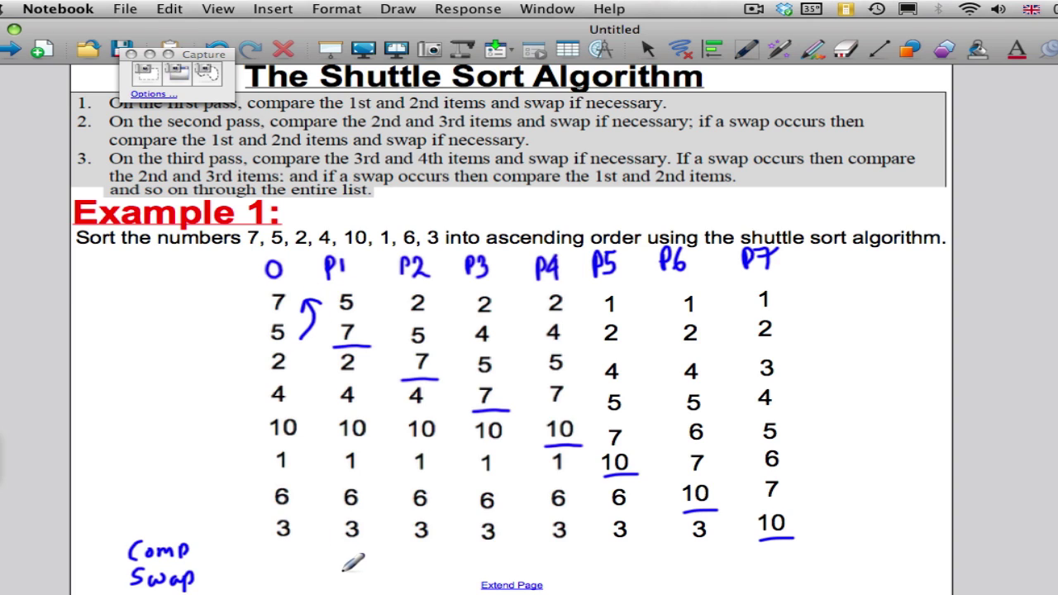
{"action": "left_click_drag", "start_coordinate": [349, 571], "coordinate": [350, 583]}
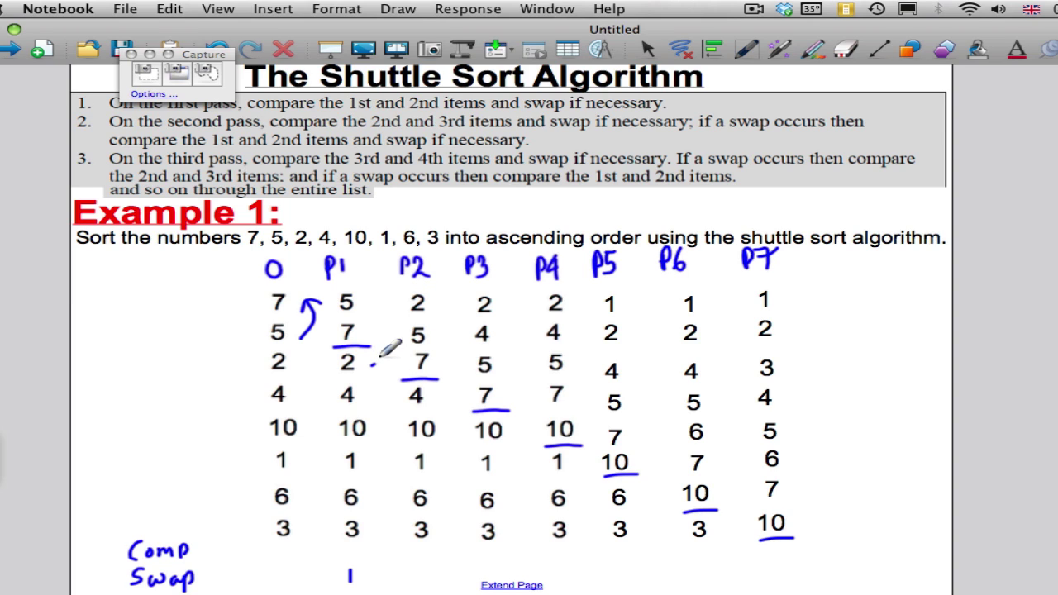
{"action": "mouse_move", "coordinate": [375, 362]}
{"action": "left_mouse_down"}
{"action": "mouse_move", "coordinate": [389, 327]}
{"action": "mouse_move", "coordinate": [382, 309]}
{"action": "left_mouse_up"}
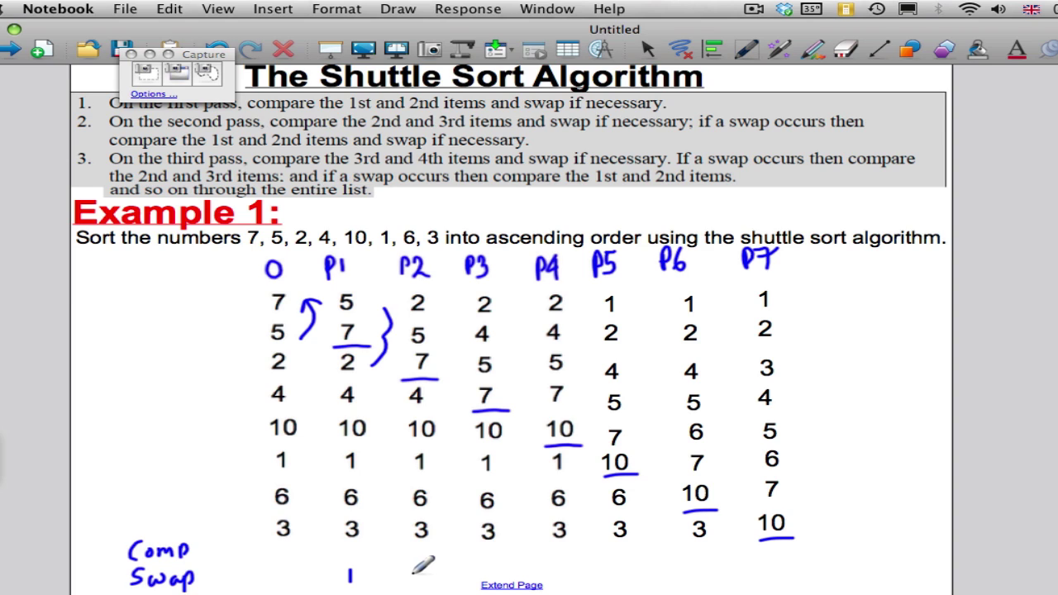
{"action": "left_click_drag", "start_coordinate": [414, 567], "coordinate": [429, 581]}
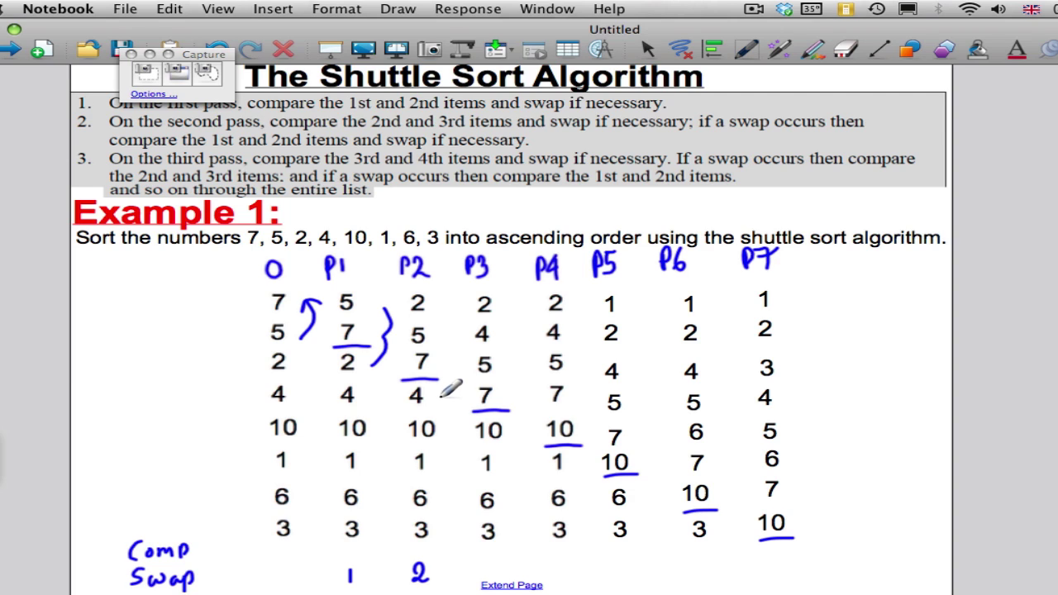
- Bracket the shuttled entries of P2 and P4 and write swap counts 2 under P3 and 0 under P4
{"action": "mouse_move", "coordinate": [444, 397]}
{"action": "left_mouse_down"}
{"action": "mouse_move", "coordinate": [454, 368]}
{"action": "mouse_move", "coordinate": [443, 334]}
{"action": "left_mouse_up"}
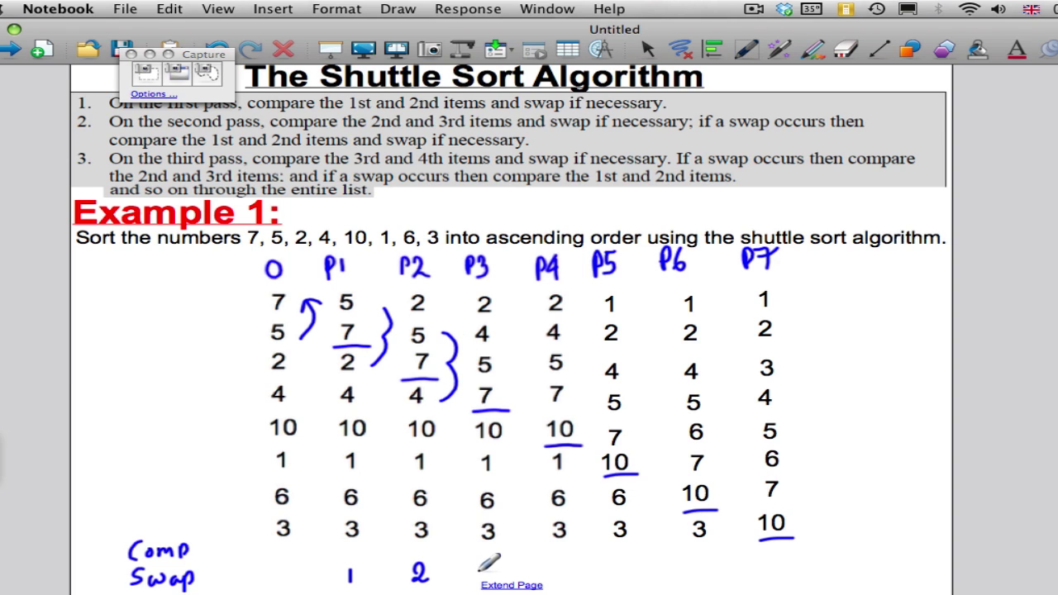
{"action": "left_click_drag", "start_coordinate": [478, 560], "coordinate": [493, 577]}
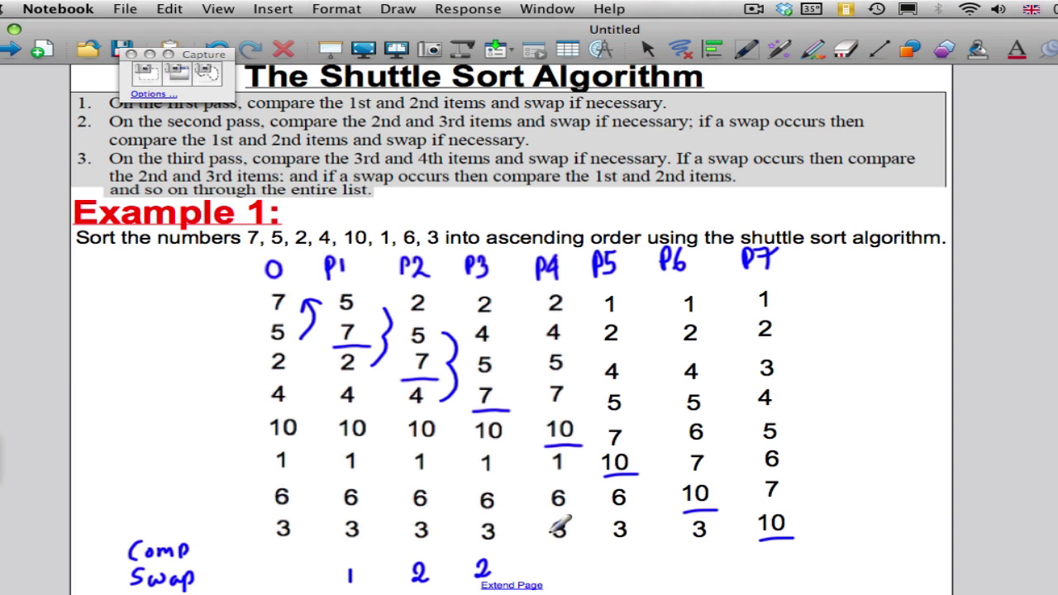
{"action": "left_click_drag", "start_coordinate": [566, 564], "coordinate": [564, 565]}
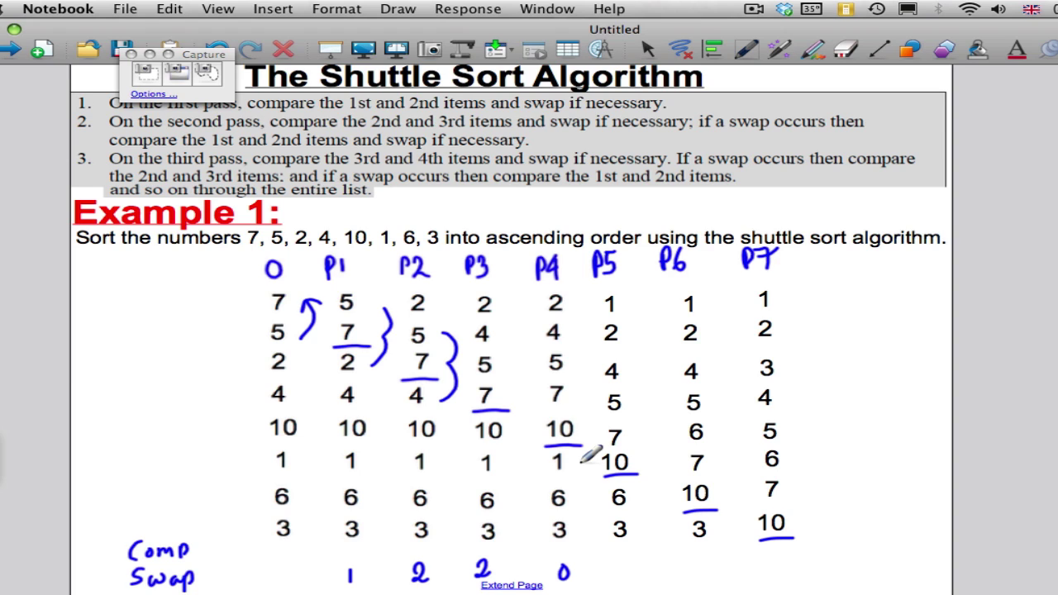
{"action": "mouse_move", "coordinate": [579, 465]}
{"action": "left_mouse_down"}
{"action": "mouse_move", "coordinate": [589, 440]}
{"action": "mouse_move", "coordinate": [585, 301]}
{"action": "left_mouse_up"}
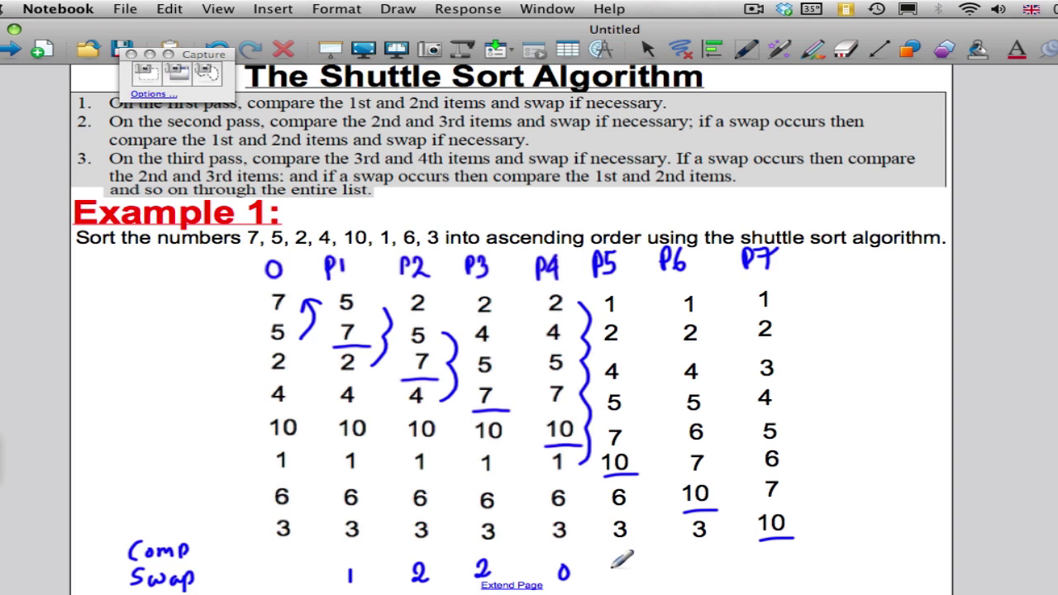
- Write swap counts 5, 2, 5 under P5–P7, bracket P5 and P6, and add the swap total 17
{"action": "mouse_move", "coordinate": [615, 562]}
{"action": "left_mouse_down"}
{"action": "mouse_move", "coordinate": [613, 582]}
{"action": "mouse_move", "coordinate": [629, 561]}
{"action": "left_mouse_up"}
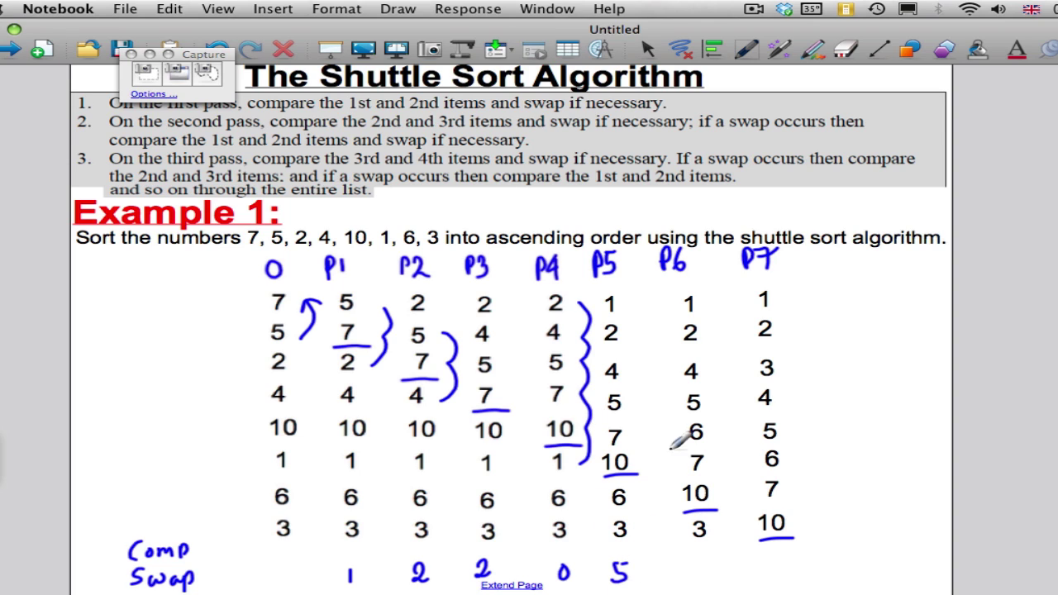
{"action": "mouse_move", "coordinate": [650, 496]}
{"action": "left_mouse_down"}
{"action": "mouse_move", "coordinate": [663, 463]}
{"action": "mouse_move", "coordinate": [647, 432]}
{"action": "left_mouse_up"}
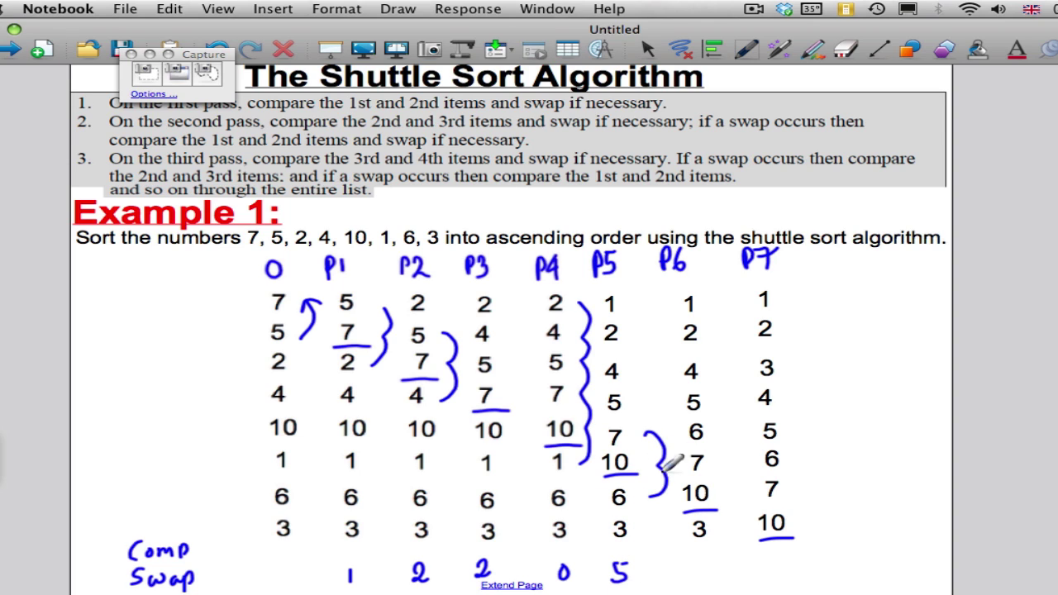
{"action": "mouse_move", "coordinate": [691, 560]}
{"action": "left_mouse_down"}
{"action": "mouse_move", "coordinate": [704, 569]}
{"action": "mouse_move", "coordinate": [695, 581]}
{"action": "mouse_move", "coordinate": [712, 579]}
{"action": "left_mouse_up"}
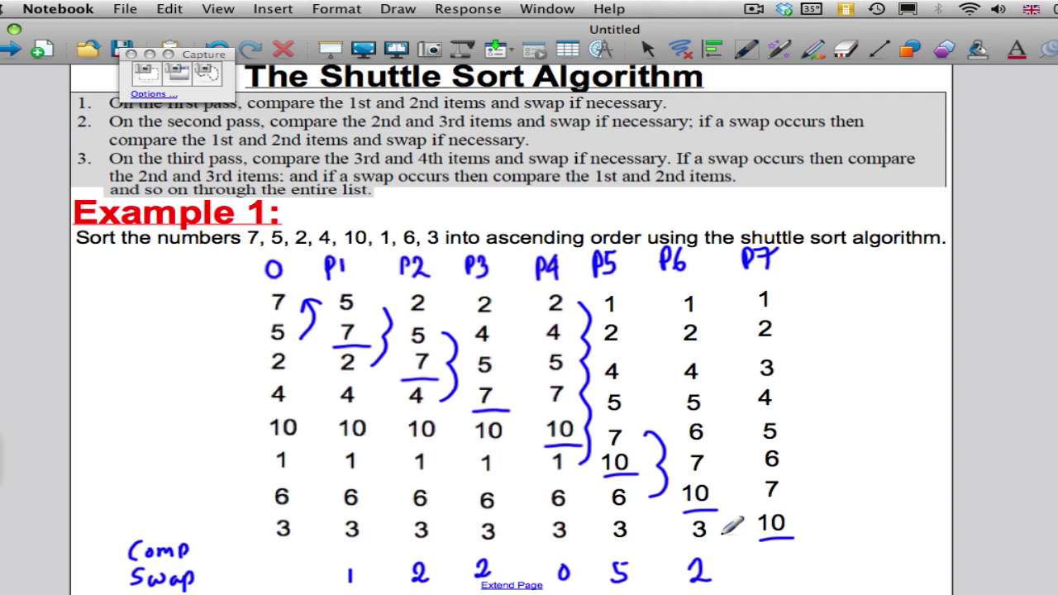
{"action": "mouse_move", "coordinate": [726, 530]}
{"action": "left_mouse_down"}
{"action": "mouse_move", "coordinate": [736, 492]}
{"action": "mouse_move", "coordinate": [721, 369]}
{"action": "left_mouse_up"}
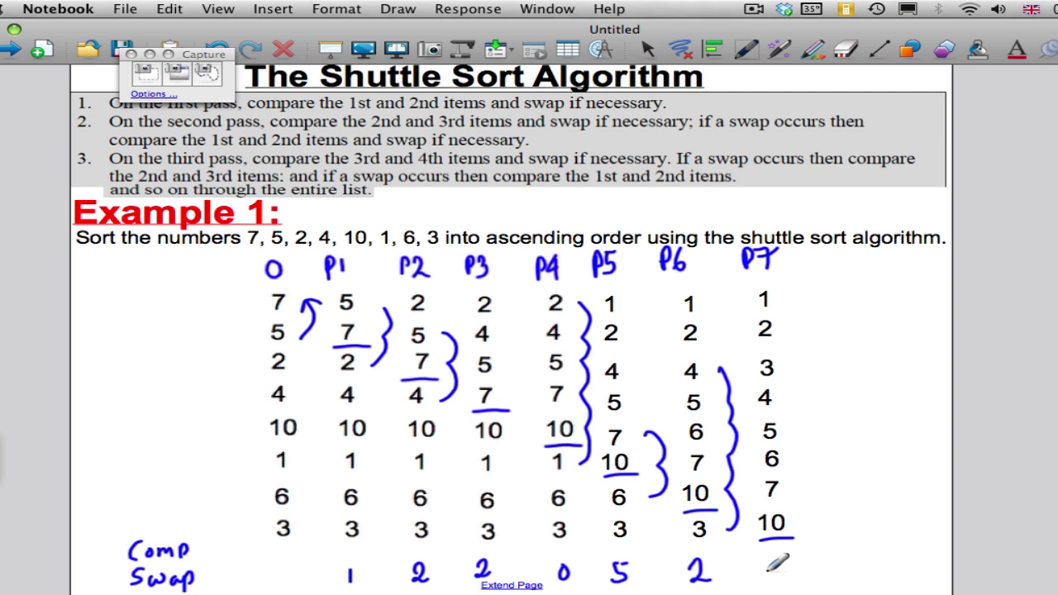
{"action": "mouse_move", "coordinate": [767, 566]}
{"action": "left_mouse_down"}
{"action": "mouse_move", "coordinate": [773, 584]}
{"action": "mouse_move", "coordinate": [784, 560]}
{"action": "left_mouse_up"}
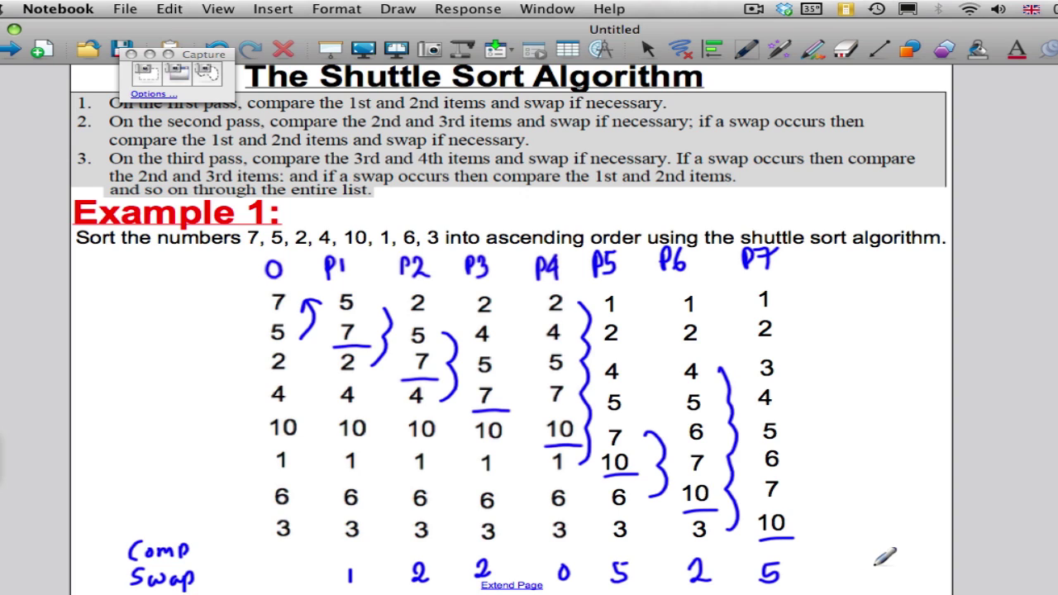
{"action": "mouse_move", "coordinate": [875, 565]}
{"action": "left_mouse_down"}
{"action": "mouse_move", "coordinate": [875, 580]}
{"action": "mouse_move", "coordinate": [890, 579]}
{"action": "left_mouse_up"}
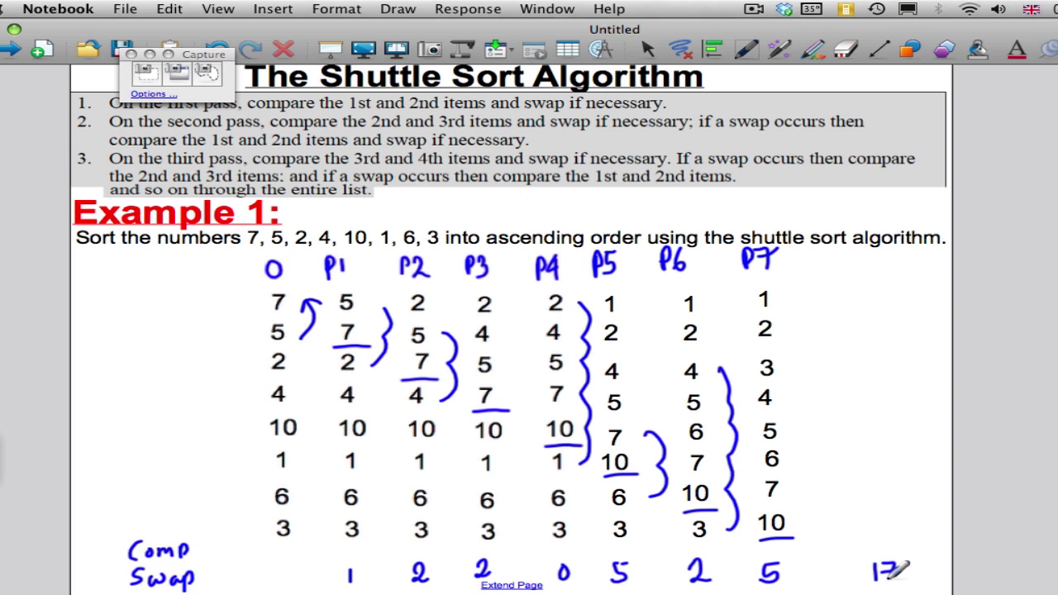
- Switch to red ink and write comparison count 1 in the Comp row under P1
{"action": "left_click", "coordinate": [744, 52]}
{"action": "left_click", "coordinate": [636, 74]}
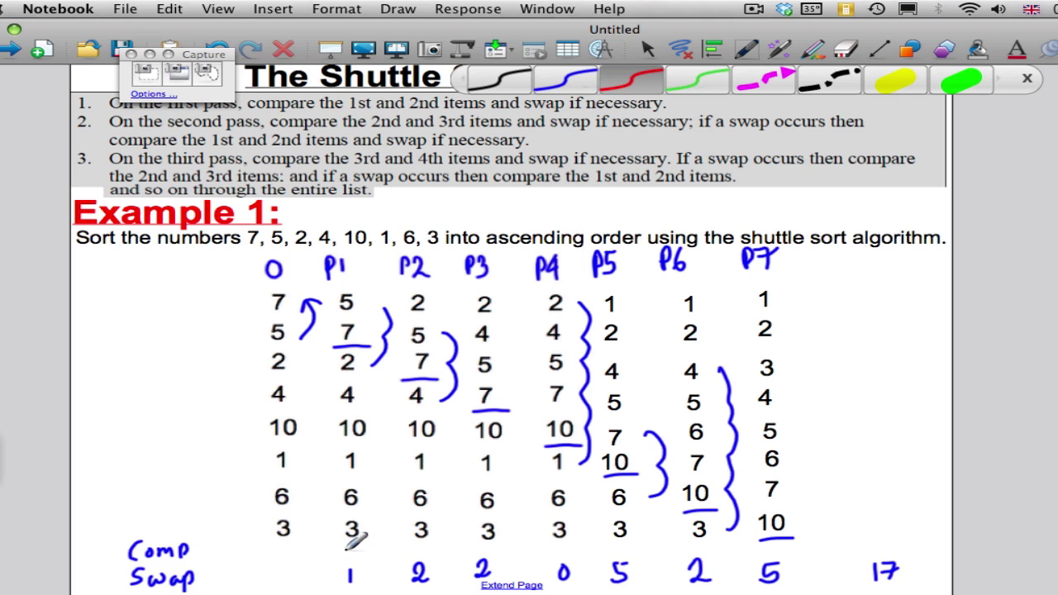
{"action": "left_click_drag", "start_coordinate": [348, 545], "coordinate": [350, 560]}
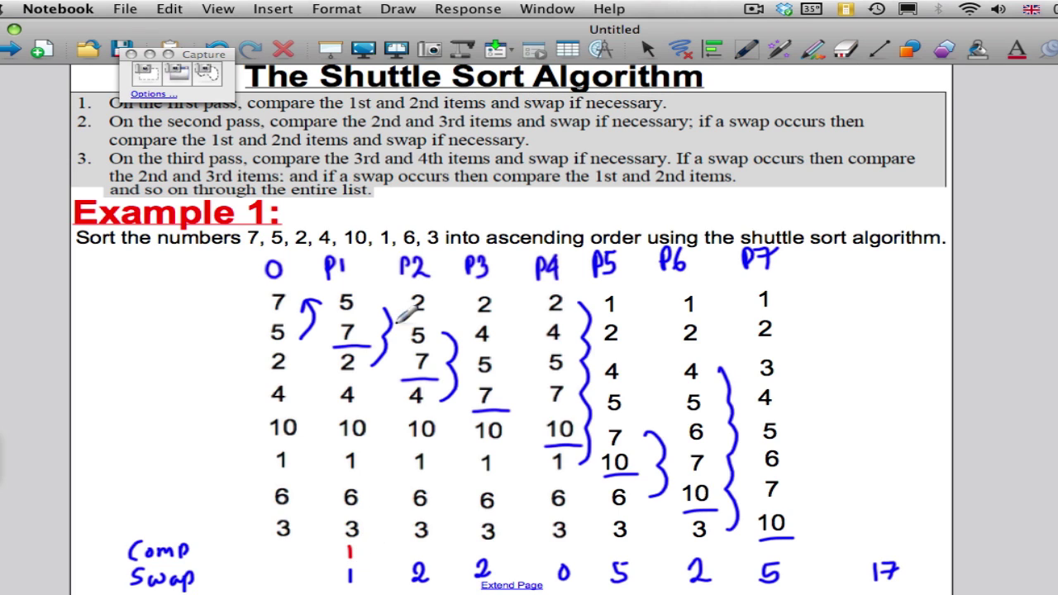